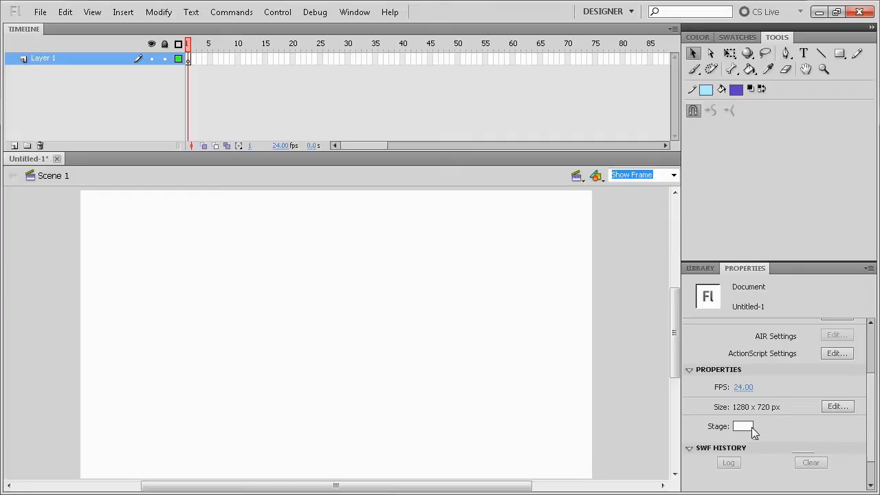
{"action": "left_click", "coordinate": [751, 427]}
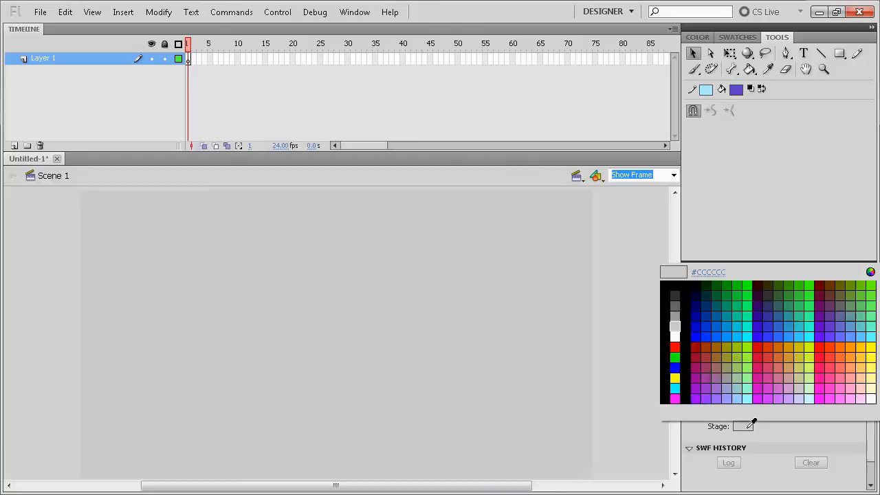
{"action": "left_click", "coordinate": [676, 336]}
{"action": "left_click", "coordinate": [744, 427]}
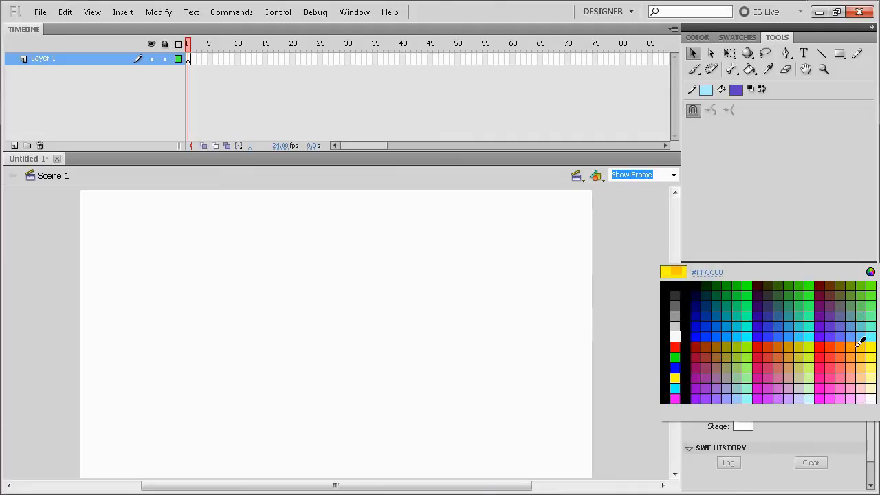
{"action": "left_click", "coordinate": [870, 273]}
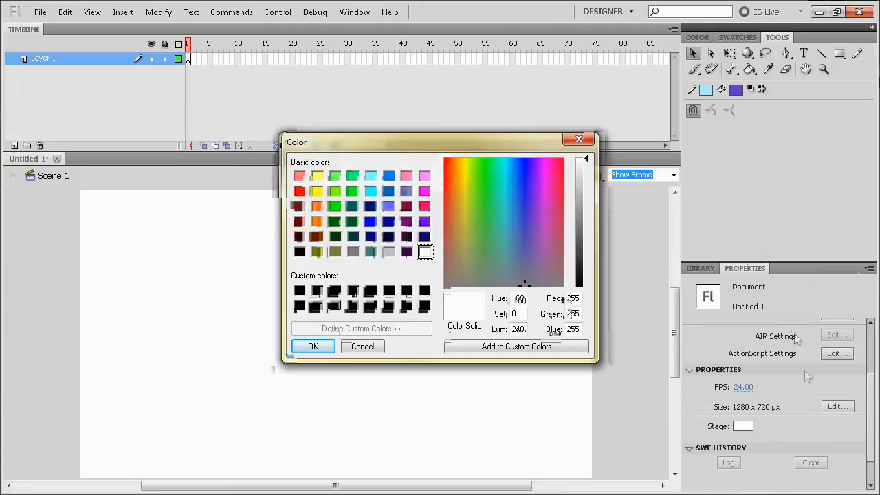
{"action": "left_click", "coordinate": [579, 139]}
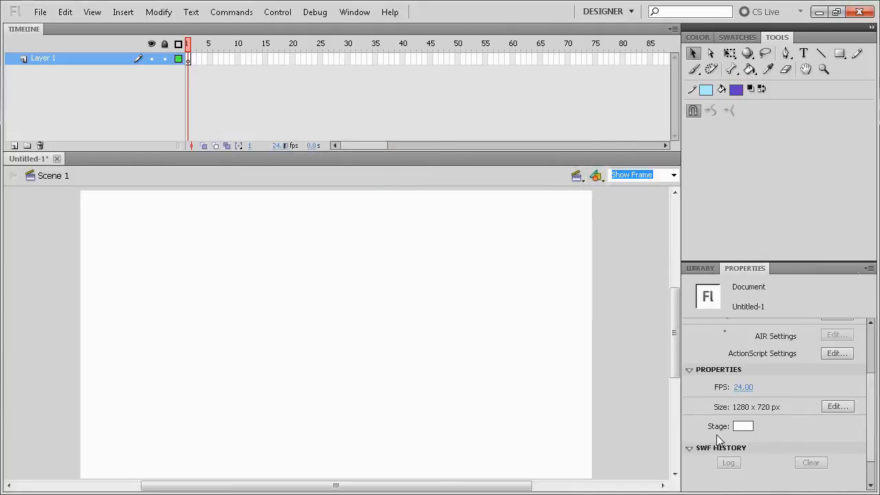
Step: Set the stage background to a custom tan colour with Red 226, Green 216 and Blue 180
{"action": "left_click", "coordinate": [743, 427]}
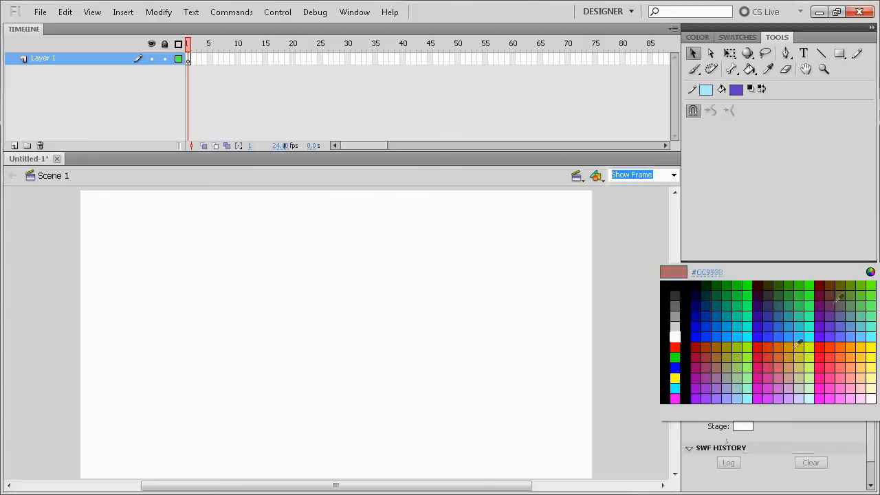
{"action": "left_click", "coordinate": [871, 273]}
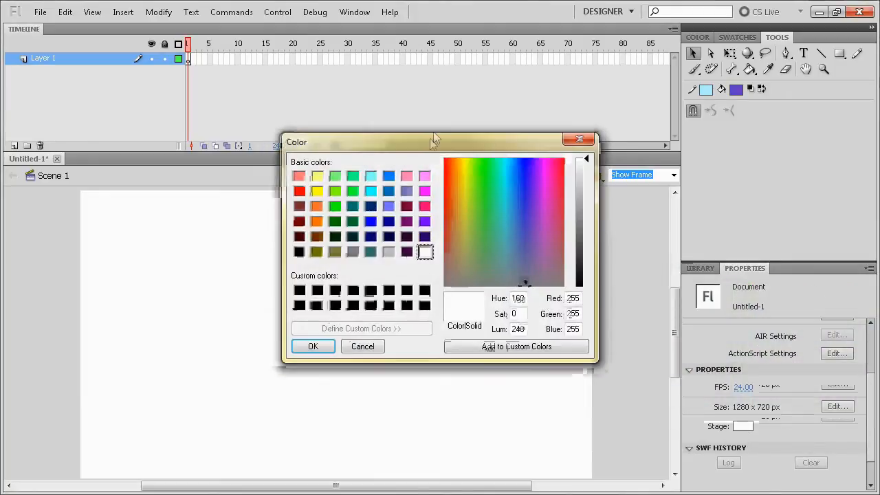
{"action": "left_click_drag", "start_coordinate": [475, 256], "coordinate": [460, 230]}
{"action": "left_click_drag", "start_coordinate": [586, 180], "coordinate": [586, 190]}
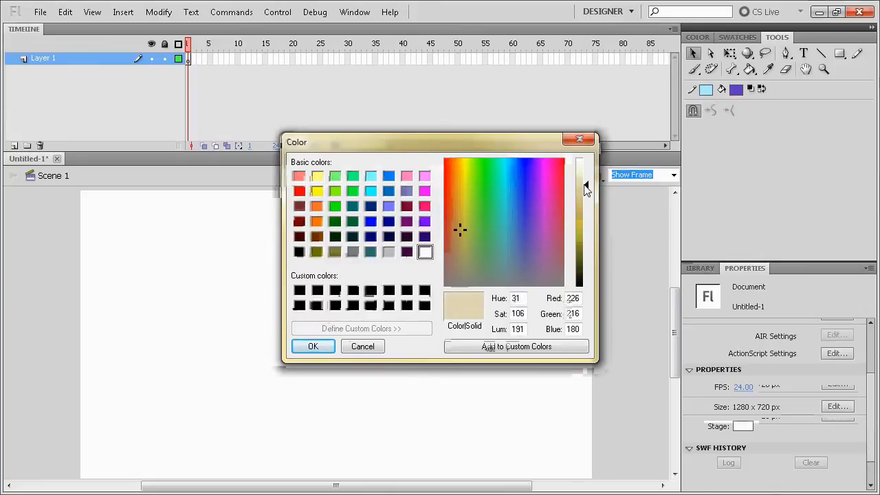
{"action": "left_click", "coordinate": [310, 349]}
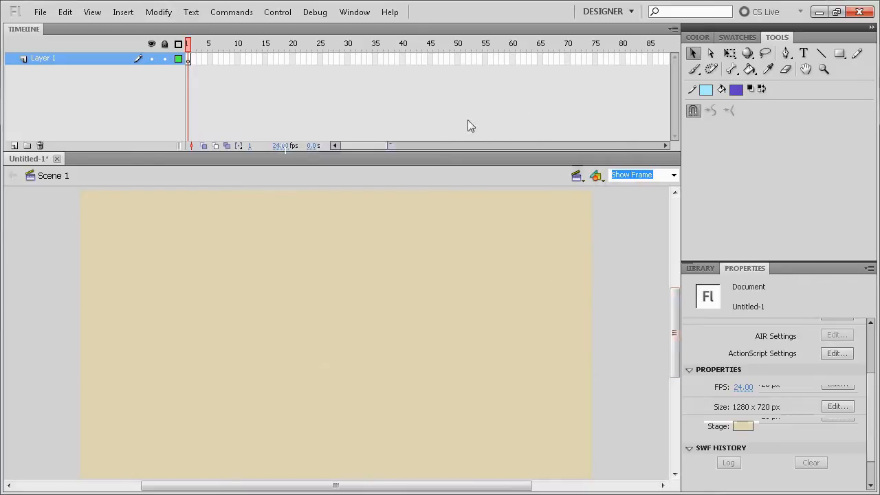
Step: Draw four straight lines with a black stroke that cross each other to enclose a tilted quadrilateral in the middle of the stage
{"action": "key", "text": "n"}
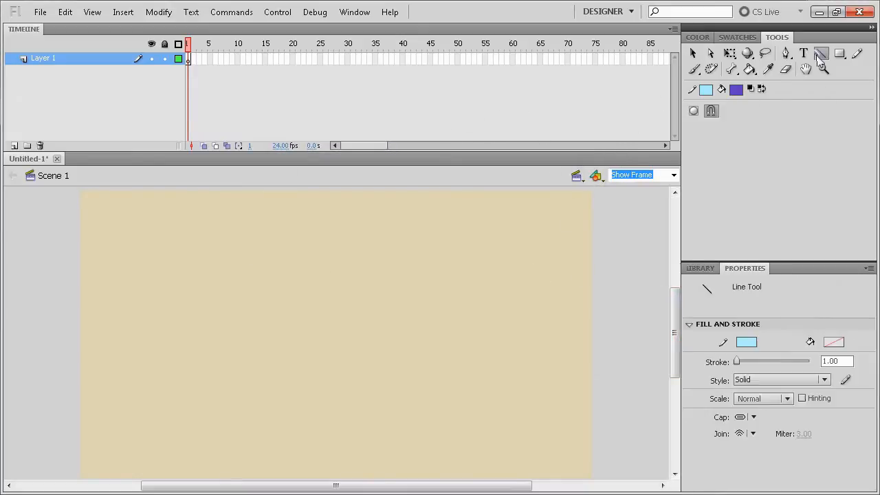
{"action": "left_click", "coordinate": [747, 342]}
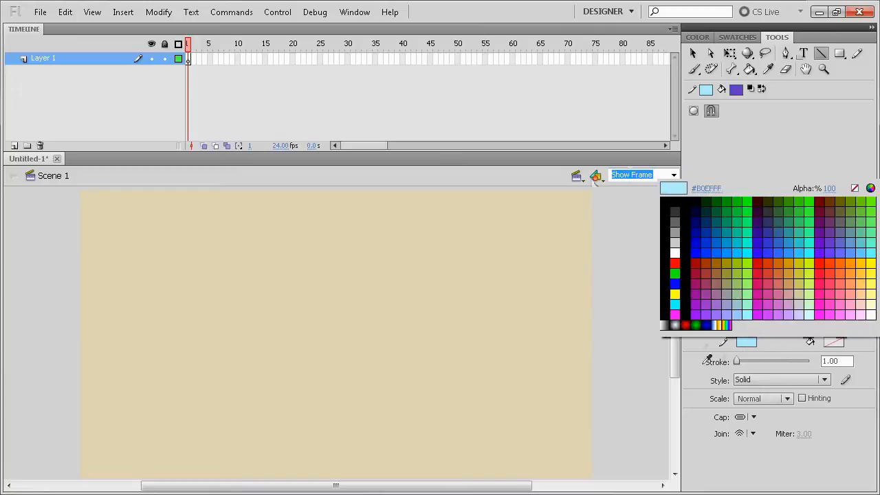
{"action": "left_click", "coordinate": [690, 216]}
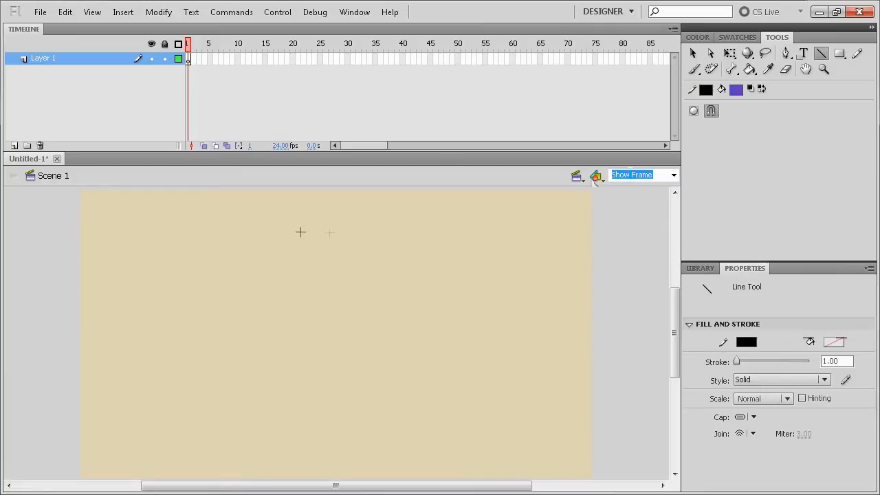
{"action": "left_click_drag", "start_coordinate": [351, 222], "coordinate": [500, 396]}
{"action": "mouse_move", "coordinate": [515, 305]}
{"action": "left_mouse_down"}
{"action": "mouse_move", "coordinate": [289, 481]}
{"action": "mouse_move", "coordinate": [315, 456]}
{"action": "mouse_move", "coordinate": [319, 474]}
{"action": "left_mouse_up"}
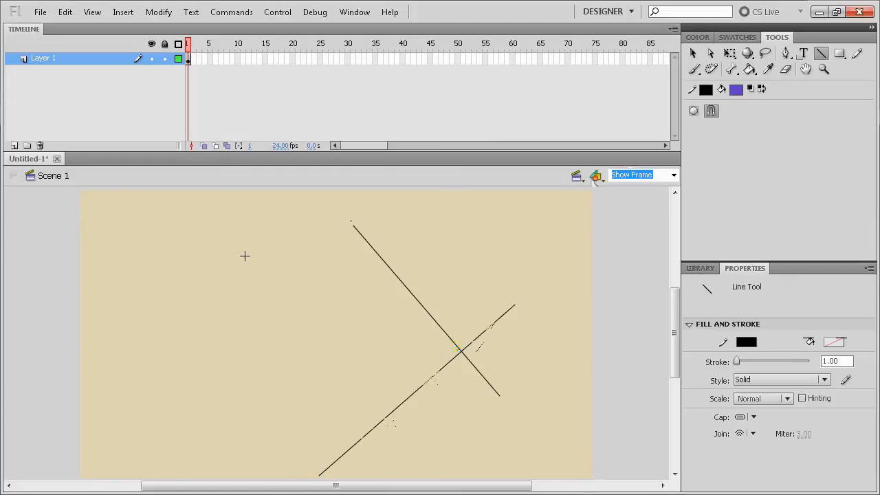
{"action": "mouse_move", "coordinate": [245, 256]}
{"action": "left_mouse_down"}
{"action": "mouse_move", "coordinate": [355, 415]}
{"action": "mouse_move", "coordinate": [379, 478]}
{"action": "left_mouse_up"}
{"action": "left_click_drag", "start_coordinate": [186, 365], "coordinate": [394, 235]}
Step: Delete the overhanging line ends beyond the four intersections with the Subselection tool, leaving only the closed quadrilateral
{"action": "left_click", "coordinate": [711, 53]}
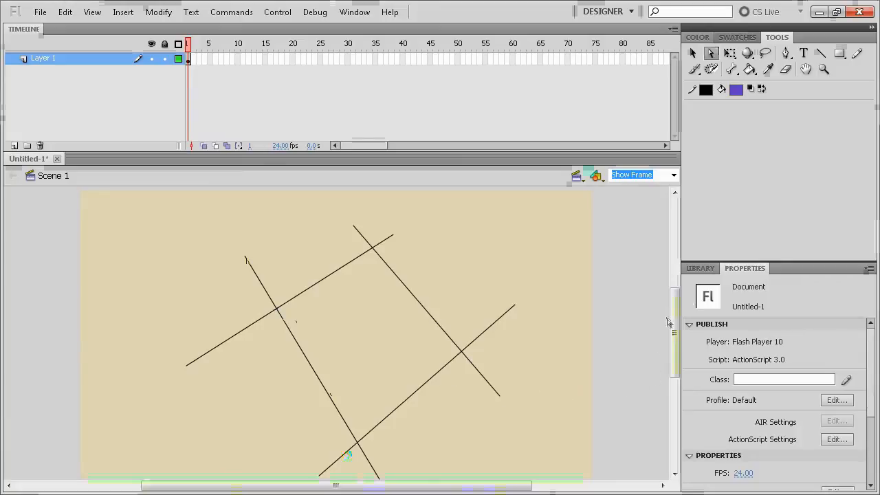
{"action": "left_click", "coordinate": [674, 175]}
{"action": "left_click", "coordinate": [663, 198]}
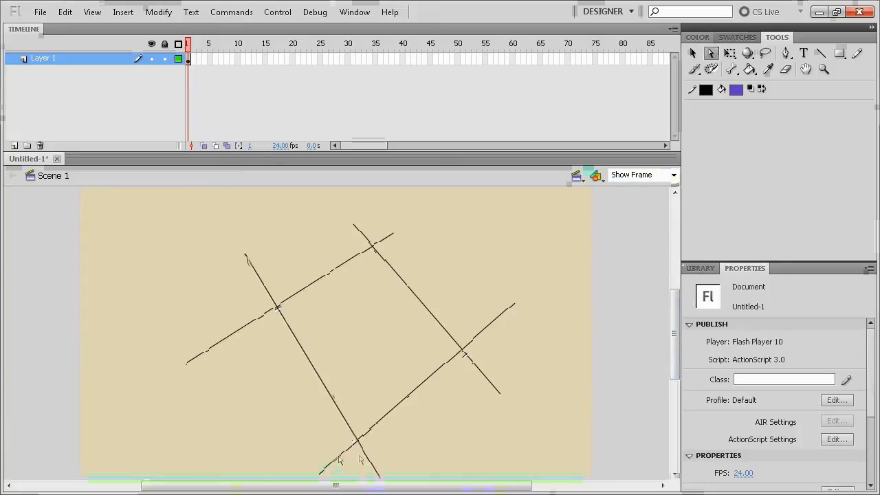
{"action": "left_click_drag", "start_coordinate": [678, 336], "coordinate": [676, 336]}
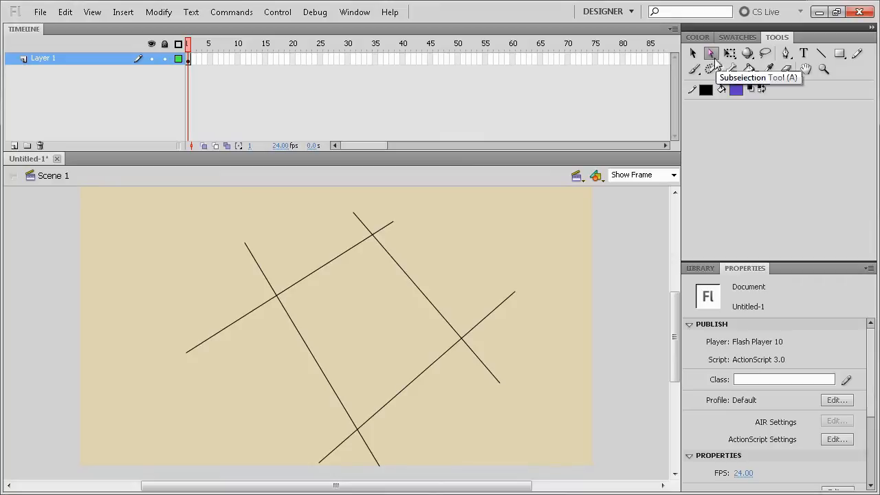
{"action": "left_click", "coordinate": [695, 54]}
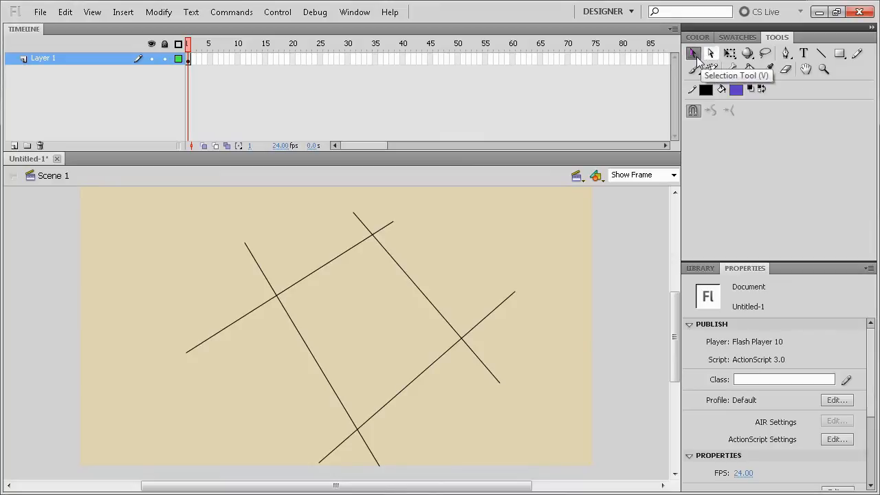
{"action": "left_click", "coordinate": [711, 55]}
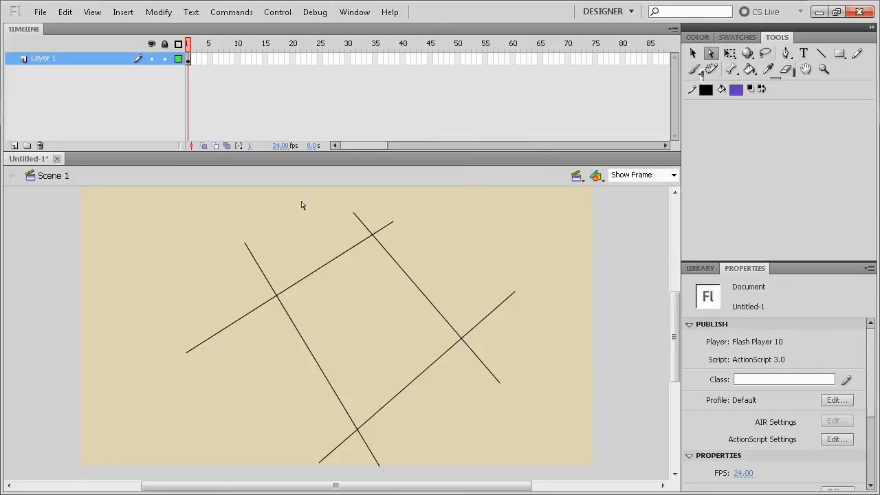
{"action": "key", "text": "ctrl+a"}
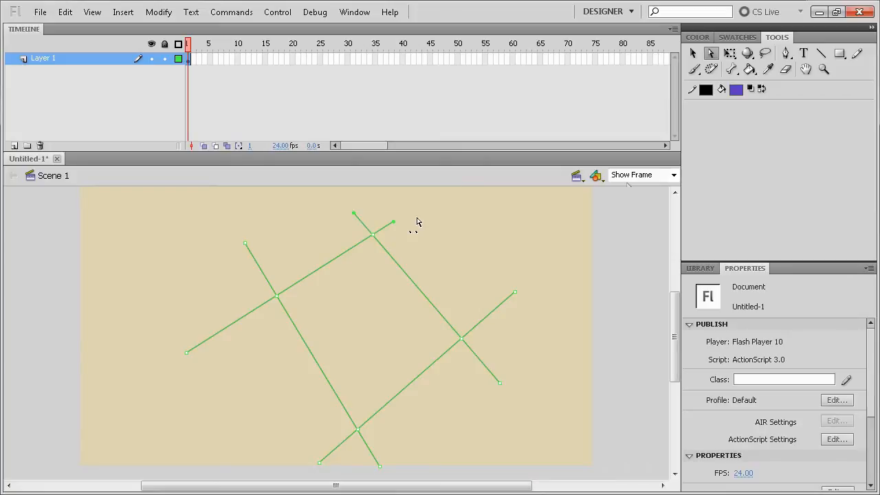
{"action": "key", "text": "Delete"}
{"action": "left_click_drag", "start_coordinate": [148, 214], "coordinate": [262, 399]}
{"action": "key", "text": "Delete"}
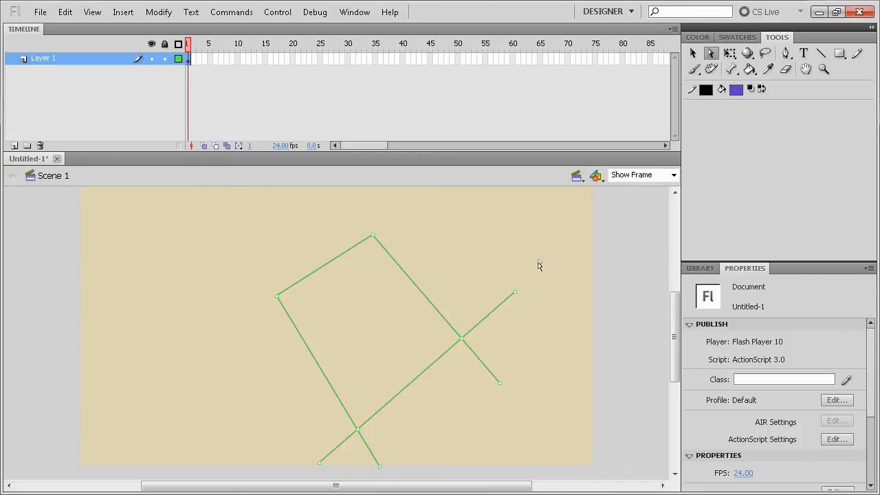
{"action": "key", "text": "Delete"}
{"action": "left_click_drag", "start_coordinate": [267, 451], "coordinate": [403, 473]}
{"action": "key", "text": "Delete"}
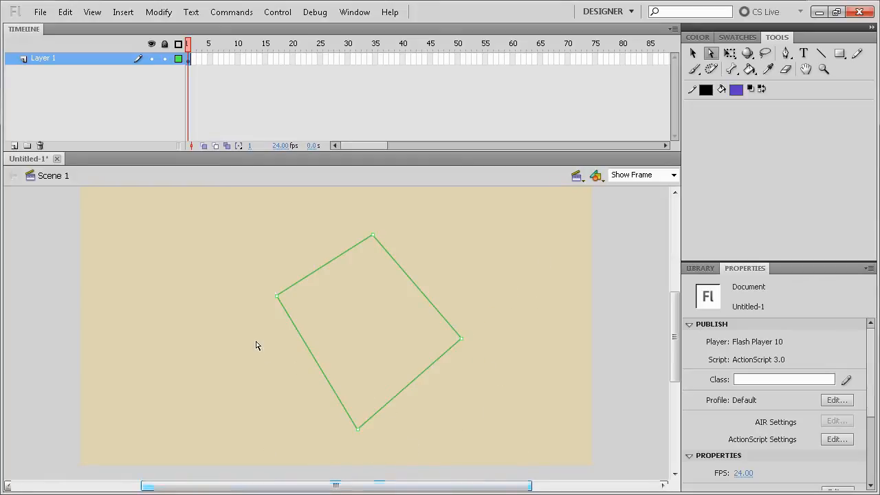
Step: Select the quadrilateral's bottom corner point and nudge it upward to shorten the shape
{"action": "left_click_drag", "start_coordinate": [257, 346], "coordinate": [423, 457]}
{"action": "key", "text": "Up"}
{"action": "key", "text": "Up"}
{"action": "key", "text": "Up"}
{"action": "key", "text": "Up"}
{"action": "key", "text": "Up"}
{"action": "key", "text": "Up"}
{"action": "key", "text": "Up"}
{"action": "key", "text": "Up"}
{"action": "key", "text": "Up"}
{"action": "key", "text": "Up"}
{"action": "key", "text": "Up"}
{"action": "key", "text": "Up"}
{"action": "key", "text": "Up"}
{"action": "key", "text": "Up"}
{"action": "key", "text": "Up"}
{"action": "key", "text": "Up"}
{"action": "key", "text": "Up"}
{"action": "key", "text": "Up"}
{"action": "key", "text": "Up"}
{"action": "key", "text": "Up"}
{"action": "key", "text": "Up"}
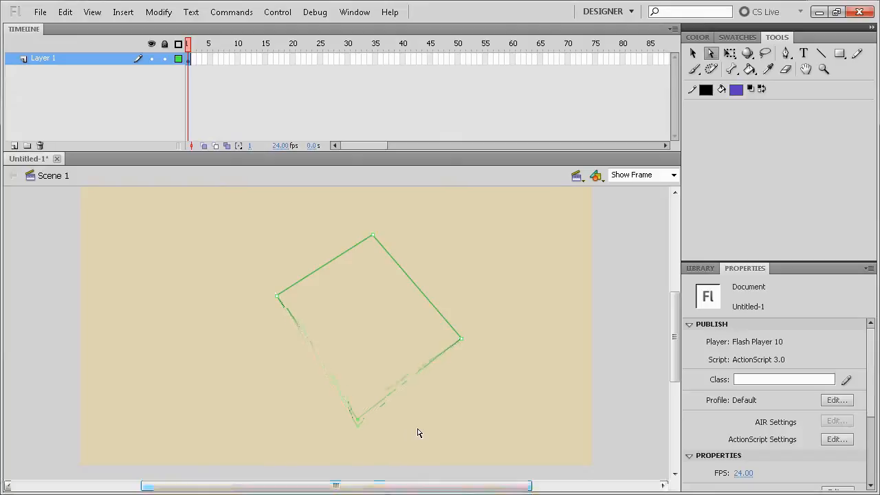
{"action": "key", "text": "Up"}
{"action": "key", "text": "Up"}
{"action": "key", "text": "Up"}
{"action": "key", "text": "Up"}
{"action": "key", "text": "Up"}
{"action": "key", "text": "Up"}
{"action": "key", "text": "Up"}
{"action": "key", "text": "Up"}
{"action": "key", "text": "Up"}
{"action": "key", "text": "Up"}
{"action": "key", "text": "Up"}
{"action": "key", "text": "Up"}
{"action": "key", "text": "Up"}
{"action": "key", "text": "Up"}
{"action": "key", "text": "Up"}
{"action": "key", "text": "Up"}
{"action": "key", "text": "Up"}
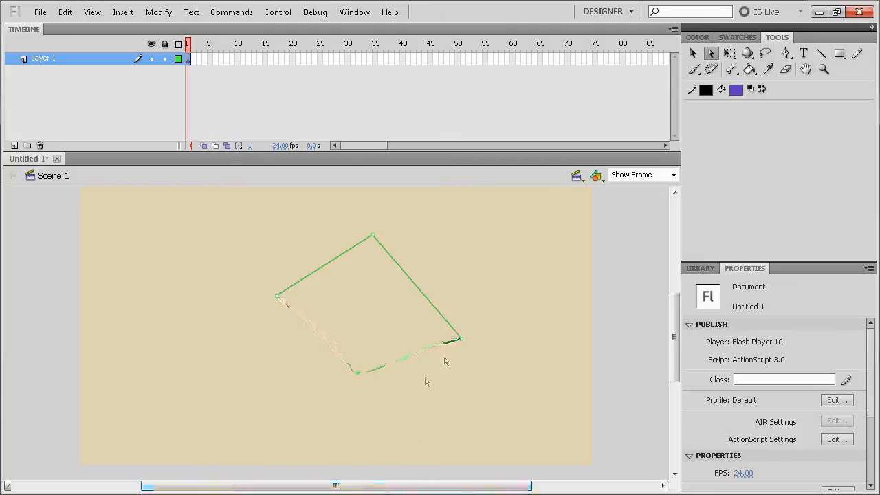
Step: Nudge the quadrilateral's right corner point inward to the left and upward
{"action": "key", "text": "Left"}
{"action": "key", "text": "Left"}
{"action": "key", "text": "Left"}
{"action": "key", "text": "Left"}
{"action": "key", "text": "Left"}
{"action": "key", "text": "Left"}
{"action": "key", "text": "Left"}
{"action": "key", "text": "Left"}
{"action": "key", "text": "Left"}
{"action": "key", "text": "Left"}
{"action": "key", "text": "Left"}
{"action": "key", "text": "Left"}
{"action": "key", "text": "Left"}
{"action": "key", "text": "Left"}
{"action": "key", "text": "Left"}
{"action": "key", "text": "Left"}
{"action": "key", "text": "Left"}
{"action": "key", "text": "Left"}
{"action": "key", "text": "Left"}
{"action": "key", "text": "Left"}
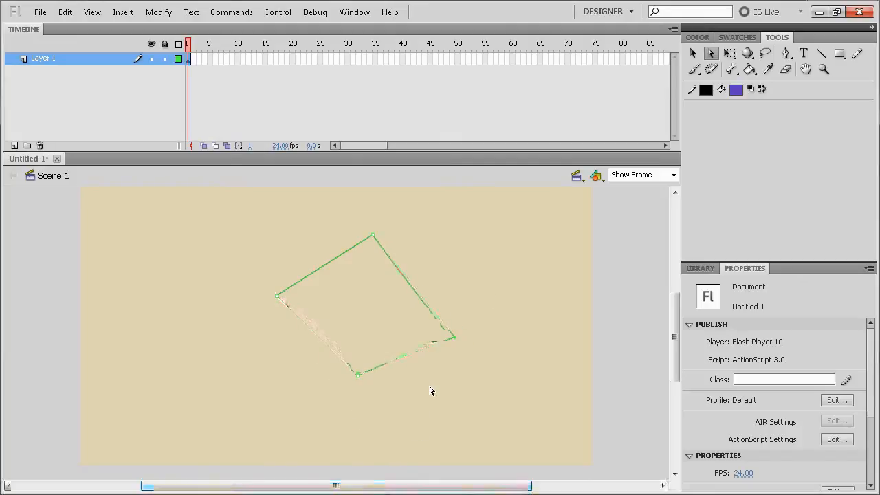
{"action": "key", "text": "Up"}
{"action": "key", "text": "Up"}
{"action": "key", "text": "Up"}
{"action": "key", "text": "Up"}
{"action": "key", "text": "Up"}
{"action": "key", "text": "Up"}
{"action": "key", "text": "Up"}
{"action": "key", "text": "Up"}
{"action": "key", "text": "Up"}
{"action": "key", "text": "Up"}
{"action": "key", "text": "Up"}
{"action": "key", "text": "Up"}
{"action": "key", "text": "Up"}
{"action": "key", "text": "Up"}
{"action": "key", "text": "Up"}
{"action": "key", "text": "Up"}
{"action": "key", "text": "Up"}
{"action": "key", "text": "Up"}
{"action": "key", "text": "Up"}
{"action": "key", "text": "Up"}
{"action": "key", "text": "Left"}
{"action": "key", "text": "Left"}
{"action": "key", "text": "Left"}
{"action": "key", "text": "Left"}
{"action": "key", "text": "Left"}
{"action": "key", "text": "Left"}
{"action": "key", "text": "Left"}
{"action": "key", "text": "Left"}
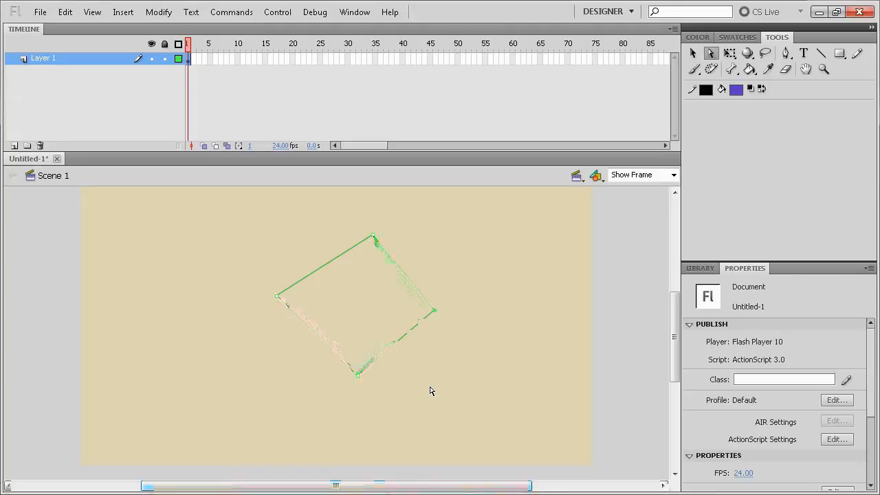
Step: Select the quadrilateral's left corner point and nudge it inward and slightly down so the outline resembles a diamond
{"action": "left_click_drag", "start_coordinate": [251, 233], "coordinate": [322, 344]}
{"action": "key", "text": "Right"}
{"action": "key", "text": "Right"}
{"action": "key", "text": "Right"}
{"action": "key", "text": "Right"}
{"action": "key", "text": "Right"}
{"action": "key", "text": "Right"}
{"action": "key", "text": "Right"}
{"action": "key", "text": "Right"}
{"action": "key", "text": "Right"}
{"action": "key", "text": "Right"}
{"action": "key", "text": "Right"}
{"action": "key", "text": "Right"}
{"action": "key", "text": "Right"}
{"action": "key", "text": "Right"}
{"action": "key", "text": "Right"}
{"action": "key", "text": "Right"}
{"action": "key", "text": "Right"}
{"action": "key", "text": "Right"}
{"action": "key", "text": "Right"}
{"action": "key", "text": "Right"}
{"action": "key", "text": "Down"}
{"action": "key", "text": "Down"}
{"action": "key", "text": "Down"}
{"action": "key", "text": "Down"}
{"action": "key", "text": "Down"}
{"action": "key", "text": "Down"}
{"action": "key", "text": "Down"}
{"action": "key", "text": "Right"}
{"action": "key", "text": "Right"}
{"action": "key", "text": "Up"}
{"action": "key", "text": "Up"}
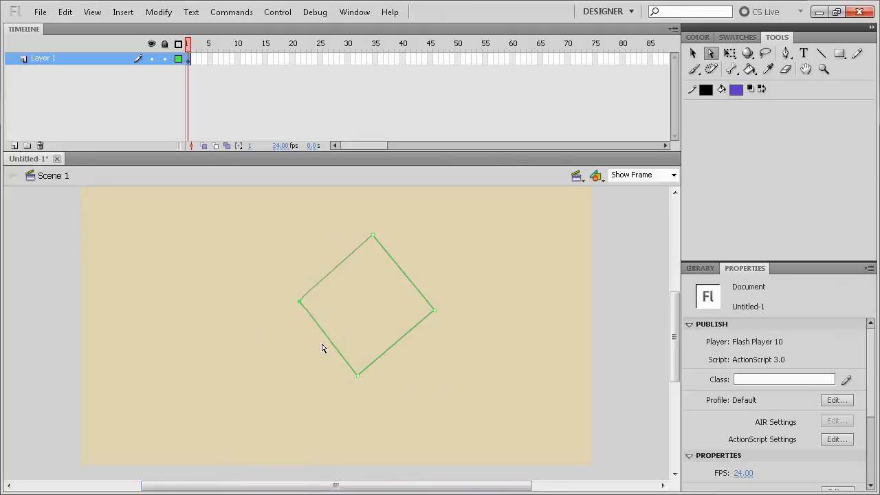
{"action": "key", "text": "Up"}
{"action": "key", "text": "Up"}
Step: Select the diamond's top corner point and nudge it slightly to the left
{"action": "left_click", "coordinate": [409, 305]}
{"action": "left_click_drag", "start_coordinate": [339, 220], "coordinate": [454, 255]}
{"action": "key", "text": "Left"}
{"action": "key", "text": "Left"}
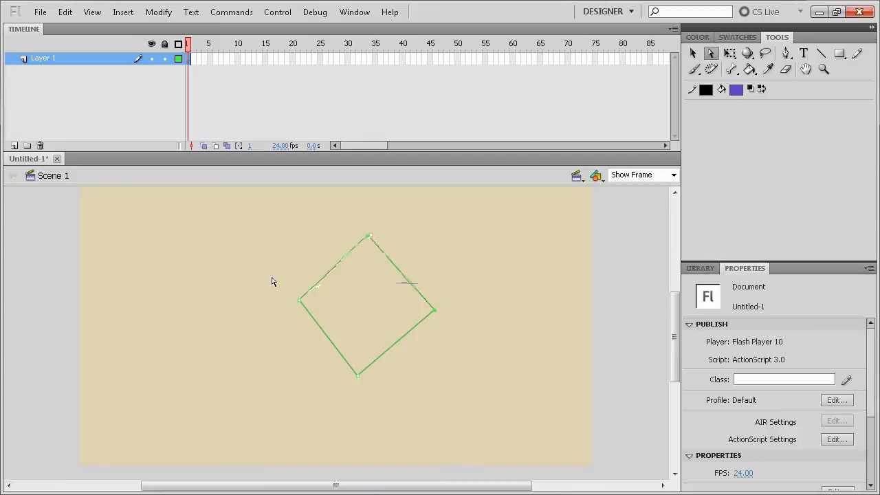
Step: Select the diamond's left and right corner points together, adjust them sideways in small nudges, and deselect the outline
{"action": "left_click_drag", "start_coordinate": [268, 276], "coordinate": [369, 333]}
{"action": "left_click_drag", "start_coordinate": [228, 282], "coordinate": [527, 335]}
{"action": "key", "text": "Left"}
{"action": "key", "text": "Left"}
{"action": "key", "text": "Left"}
{"action": "key", "text": "Left"}
{"action": "key", "text": "Right"}
{"action": "key", "text": "Right"}
{"action": "key", "text": "Right"}
{"action": "key", "text": "Right"}
{"action": "left_click", "coordinate": [413, 410]}
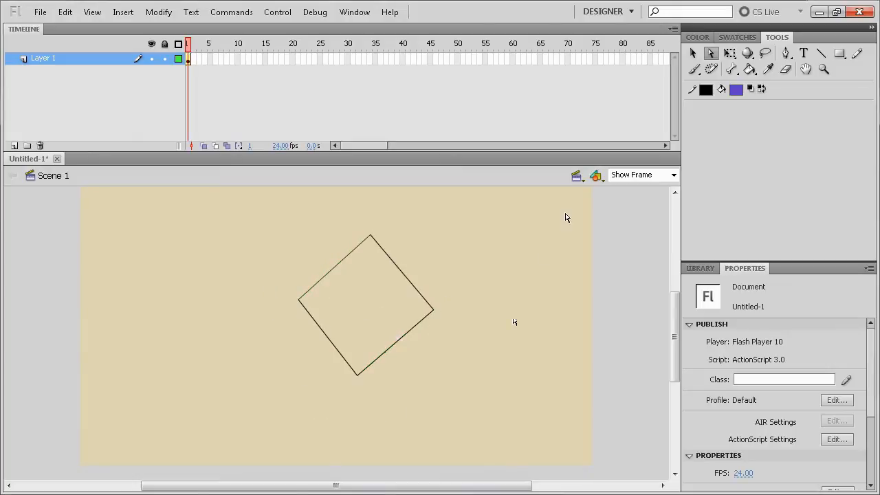
Step: Shift the diamond's bottom corner slightly right and adjust the top corner horizontally to sit a little further right
{"action": "left_click", "coordinate": [337, 358]}
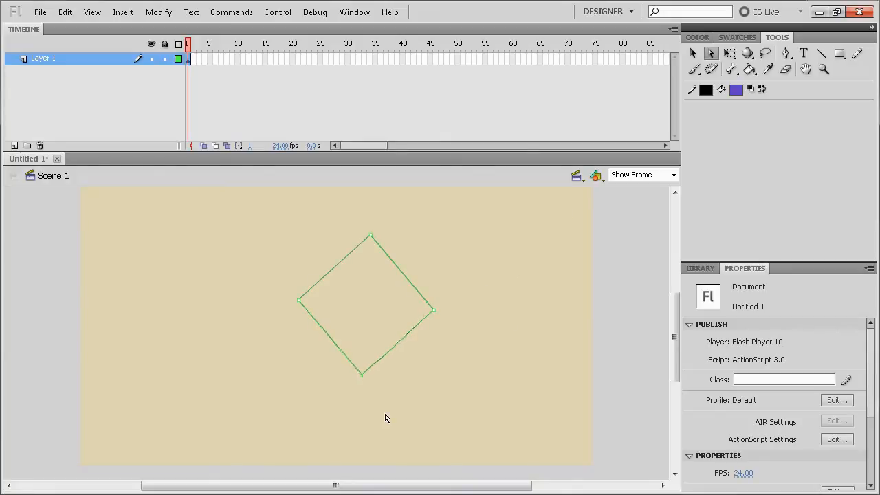
{"action": "left_click_drag", "start_coordinate": [346, 227], "coordinate": [406, 263]}
{"action": "key", "text": "shift+Left"}
{"action": "key", "text": "shift+Left"}
{"action": "key", "text": "shift+Left"}
{"action": "key", "text": "shift+Right"}
{"action": "key", "text": "shift+Right"}
{"action": "key", "text": "shift+Right"}
{"action": "key", "text": "Right"}
{"action": "key", "text": "Right"}
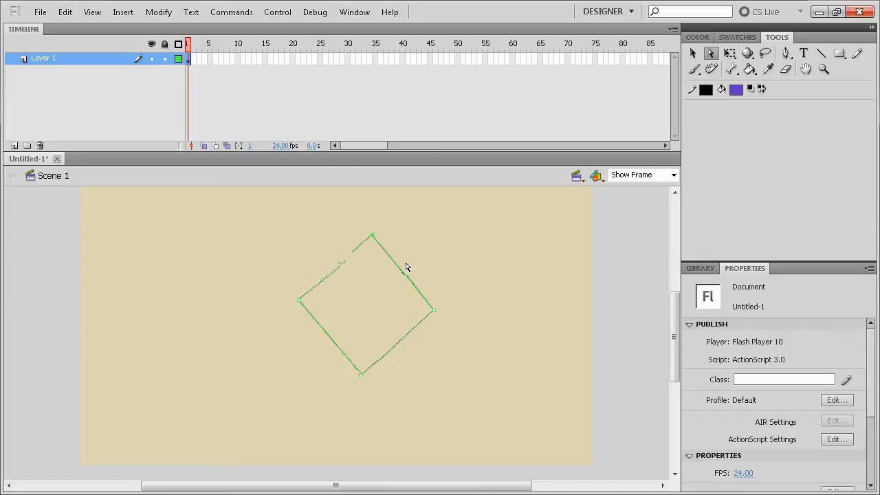
{"action": "left_click", "coordinate": [527, 273]}
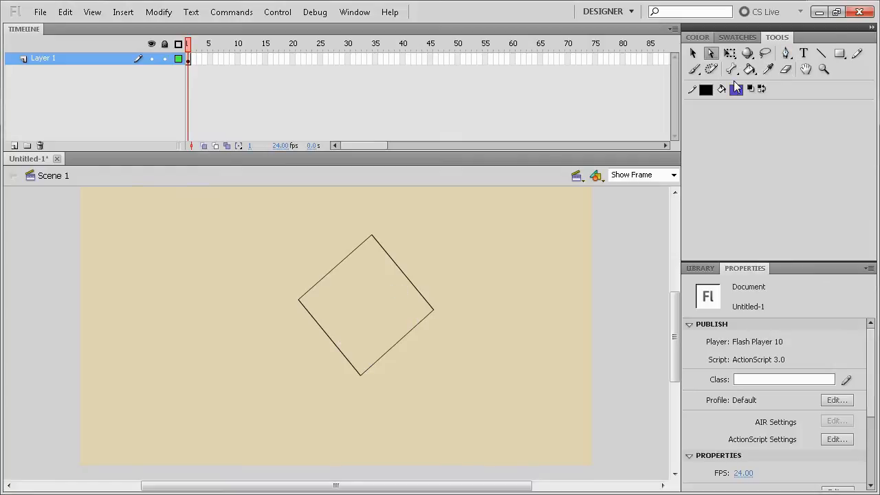
Step: Convert the diamond's four corners to smooth points with the Convert Anchor Point tool, pulling out handles to round the outline
{"action": "left_click", "coordinate": [787, 58]}
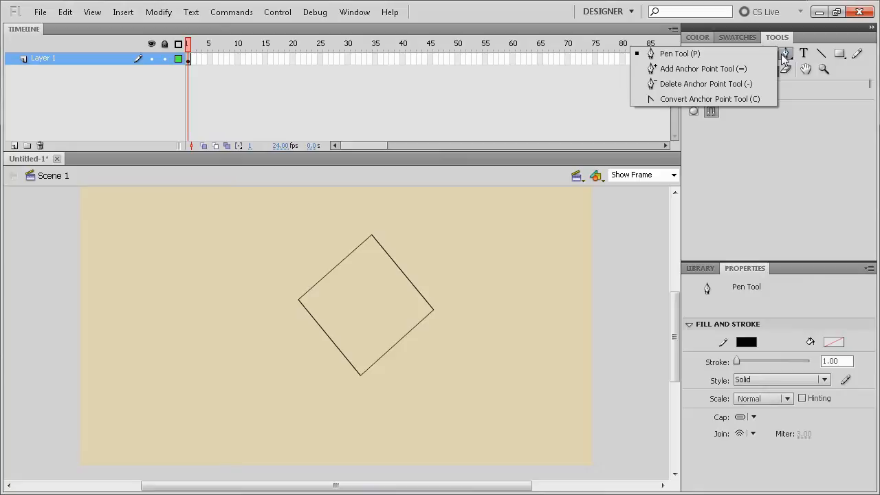
{"action": "left_click", "coordinate": [722, 100]}
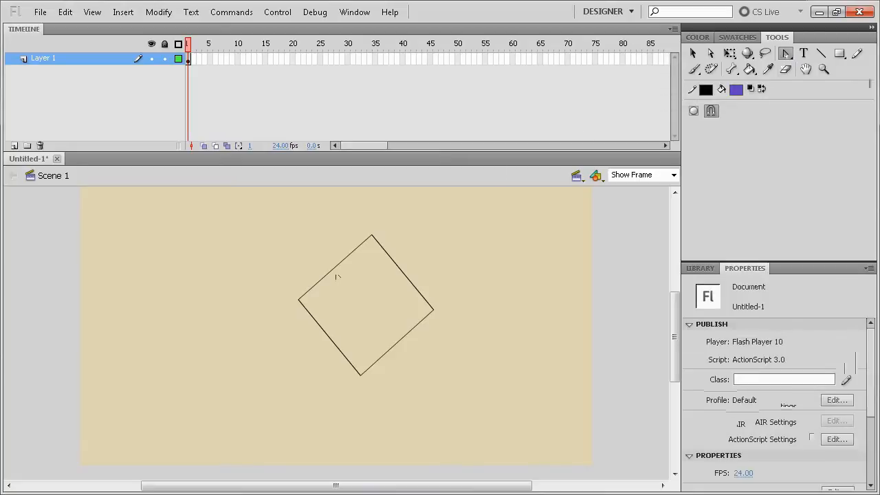
{"action": "left_click", "coordinate": [371, 238]}
{"action": "left_click_drag", "start_coordinate": [373, 238], "coordinate": [434, 238]}
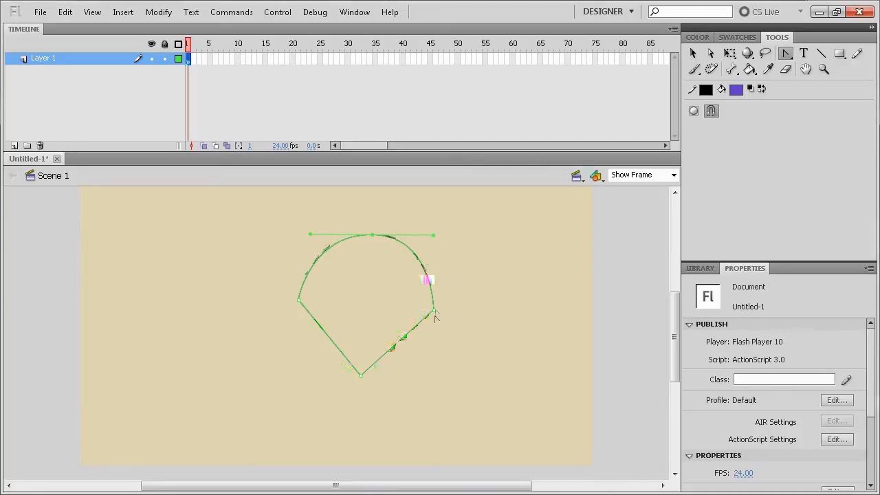
{"action": "left_click_drag", "start_coordinate": [435, 312], "coordinate": [431, 339]}
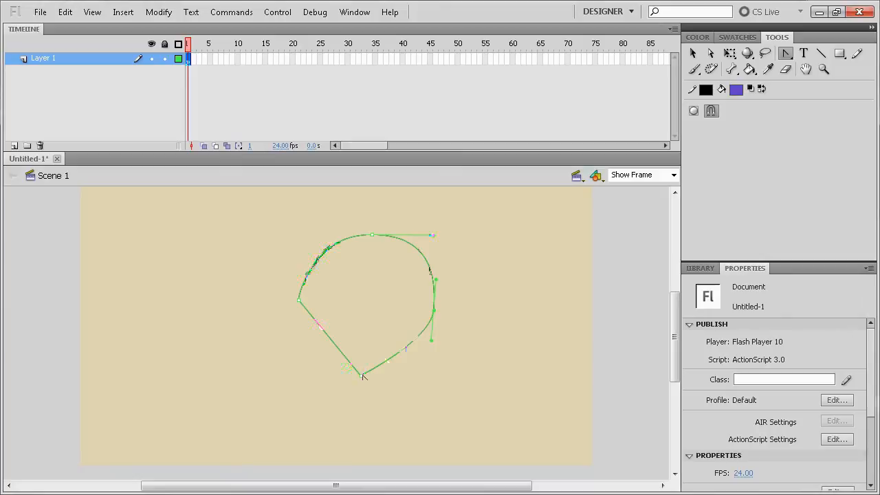
{"action": "left_click_drag", "start_coordinate": [363, 376], "coordinate": [418, 373]}
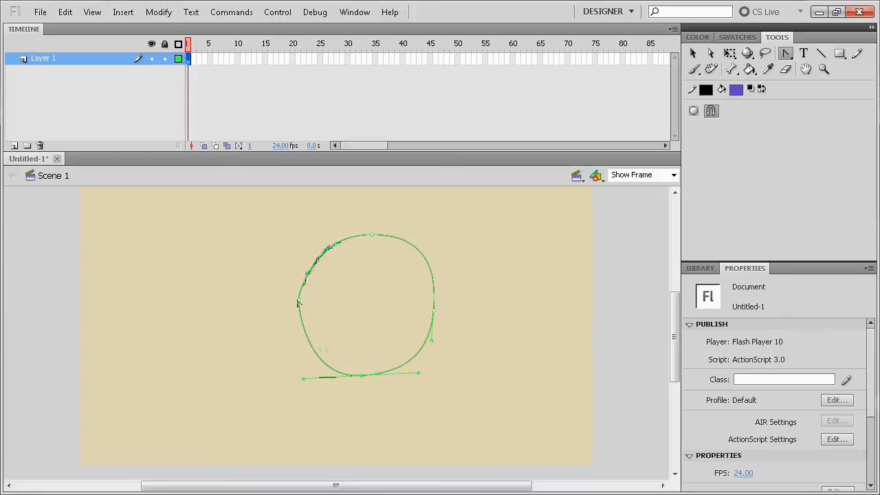
{"action": "left_click_drag", "start_coordinate": [303, 302], "coordinate": [300, 268]}
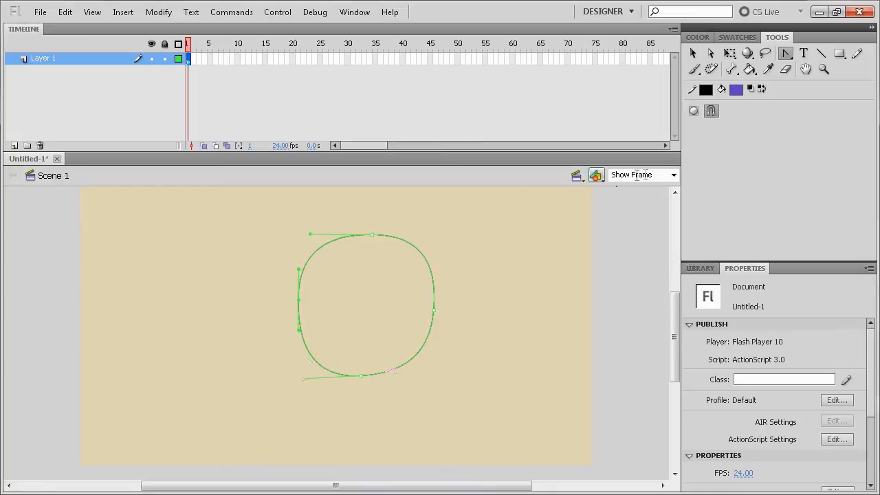
Step: Nudge the rounded outline's top anchor point slightly left and its bottom anchor point a little up and right
{"action": "left_click", "coordinate": [711, 54]}
{"action": "left_click_drag", "start_coordinate": [291, 216], "coordinate": [426, 262]}
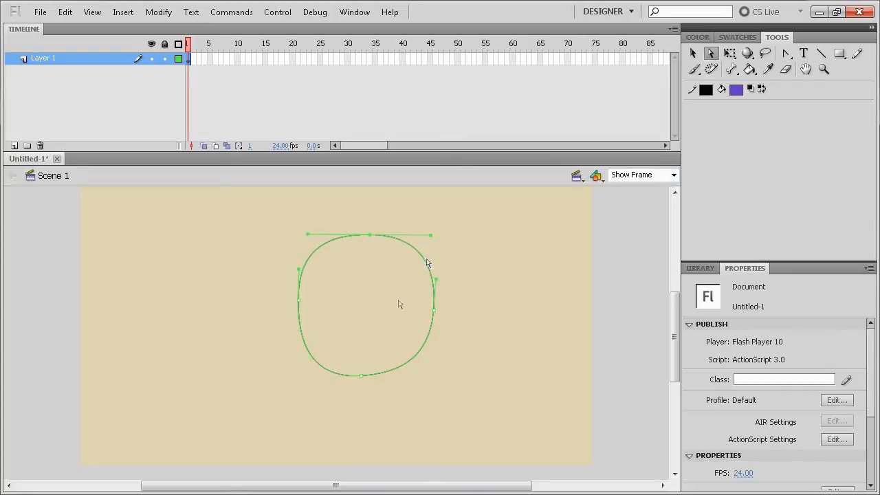
{"action": "left_click_drag", "start_coordinate": [356, 338], "coordinate": [402, 390]}
{"action": "key", "text": "Up"}
{"action": "key", "text": "Up"}
{"action": "key", "text": "Up"}
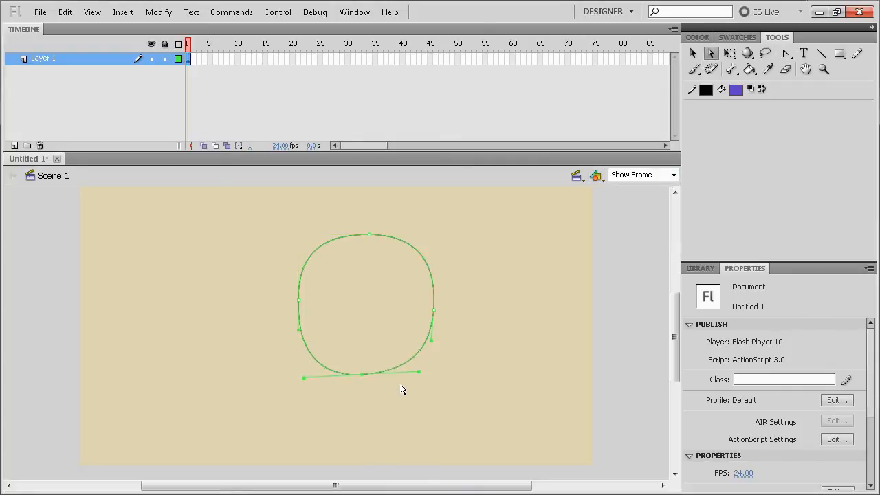
{"action": "key", "text": "Right"}
{"action": "key", "text": "Right"}
{"action": "key", "text": "Right"}
{"action": "key", "text": "Right"}
{"action": "key", "text": "Up"}
{"action": "key", "text": "Up"}
{"action": "key", "text": "Up"}
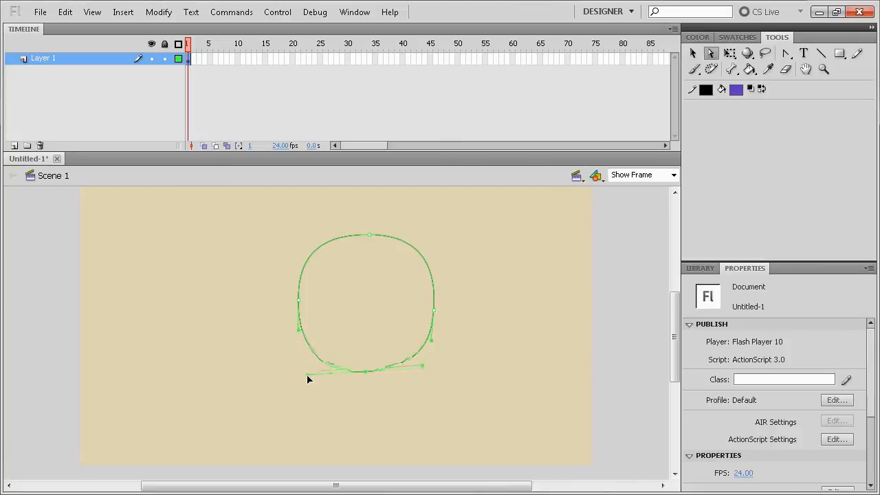
Step: Level the bottom anchor point's handles, nudge that point slightly up, and deselect the outline
{"action": "left_click_drag", "start_coordinate": [307, 375], "coordinate": [307, 372]}
{"action": "left_click", "coordinate": [405, 381]}
{"action": "left_click_drag", "start_coordinate": [349, 346], "coordinate": [406, 395]}
{"action": "key", "text": "Up"}
{"action": "key", "text": "Up"}
{"action": "key", "text": "Up"}
{"action": "key", "text": "Up"}
{"action": "key", "text": "Up"}
{"action": "key", "text": "Up"}
{"action": "key", "text": "Up"}
{"action": "key", "text": "Up"}
{"action": "key", "text": "Up"}
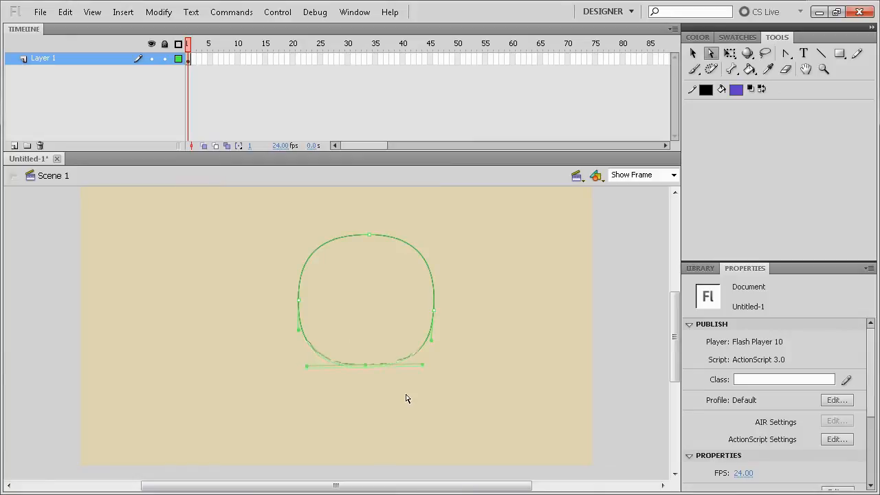
{"action": "left_click", "coordinate": [414, 397]}
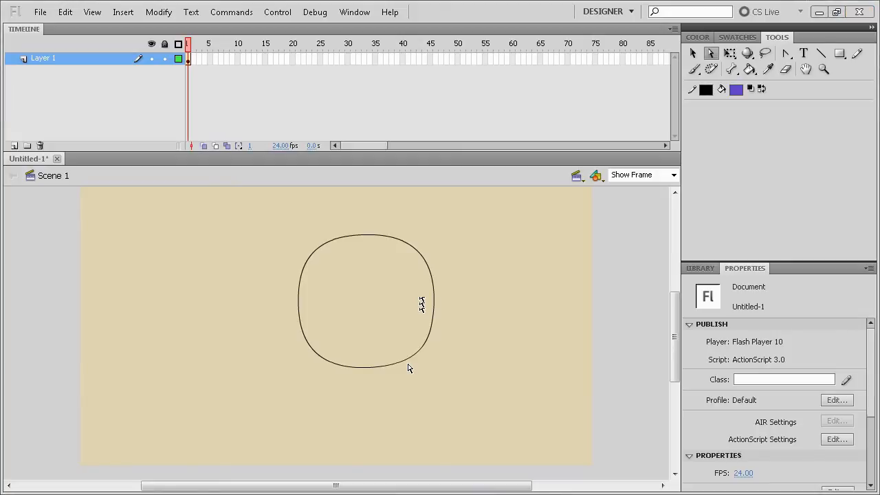
{"action": "left_click", "coordinate": [494, 282]}
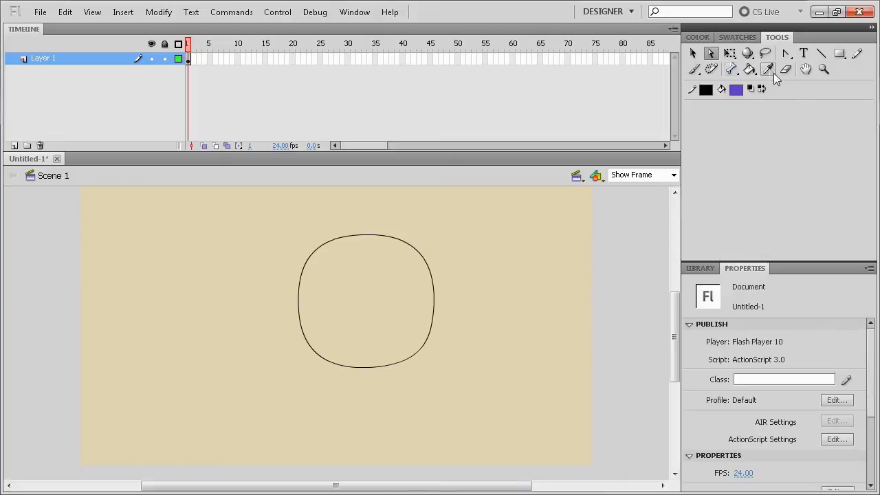
{"action": "left_click", "coordinate": [821, 53]}
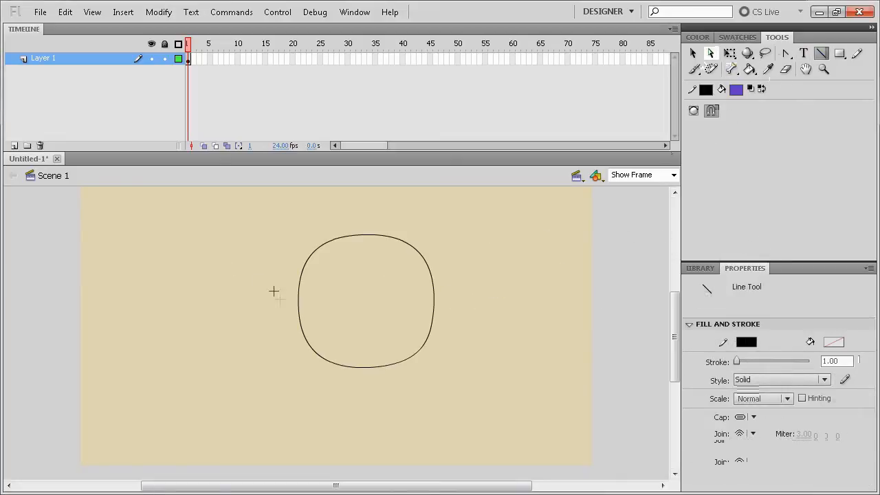
{"action": "left_click_drag", "start_coordinate": [194, 313], "coordinate": [192, 348]}
{"action": "left_click_drag", "start_coordinate": [151, 304], "coordinate": [194, 322]}
{"action": "left_click_drag", "start_coordinate": [221, 351], "coordinate": [152, 358]}
{"action": "key", "text": "ctrl+z"}
{"action": "key", "text": "ctrl+z"}
{"action": "key", "text": "ctrl+z"}
Step: Draw four short crossing lines that enclose a small diamond to the left of the rounded outline
{"action": "mouse_move", "coordinate": [152, 299]}
{"action": "left_mouse_down"}
{"action": "mouse_move", "coordinate": [187, 349]}
{"action": "mouse_move", "coordinate": [156, 372]}
{"action": "left_mouse_up"}
{"action": "mouse_move", "coordinate": [157, 299]}
{"action": "left_mouse_down"}
{"action": "mouse_move", "coordinate": [127, 336]}
{"action": "mouse_move", "coordinate": [167, 372]}
{"action": "left_mouse_up"}
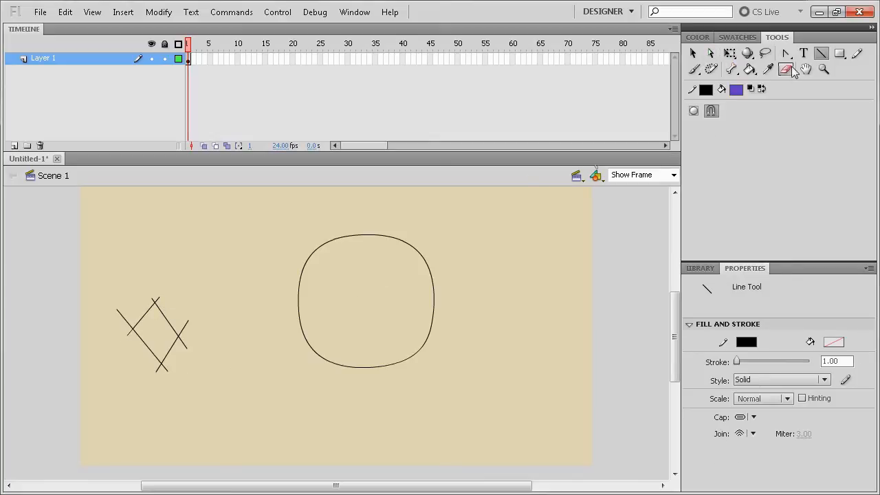
Step: Select and delete the stray line ends extending past the small diamond's corners
{"action": "left_click", "coordinate": [710, 53]}
{"action": "left_click", "coordinate": [711, 55]}
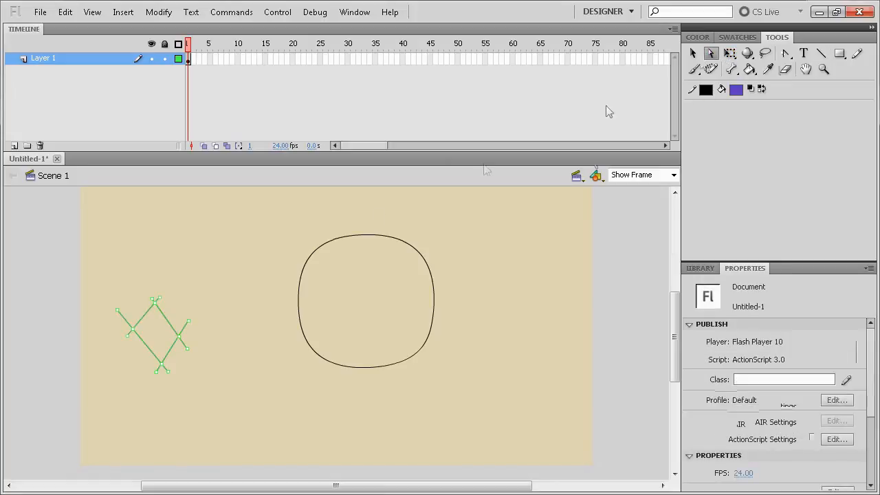
{"action": "left_click_drag", "start_coordinate": [119, 345], "coordinate": [132, 349]}
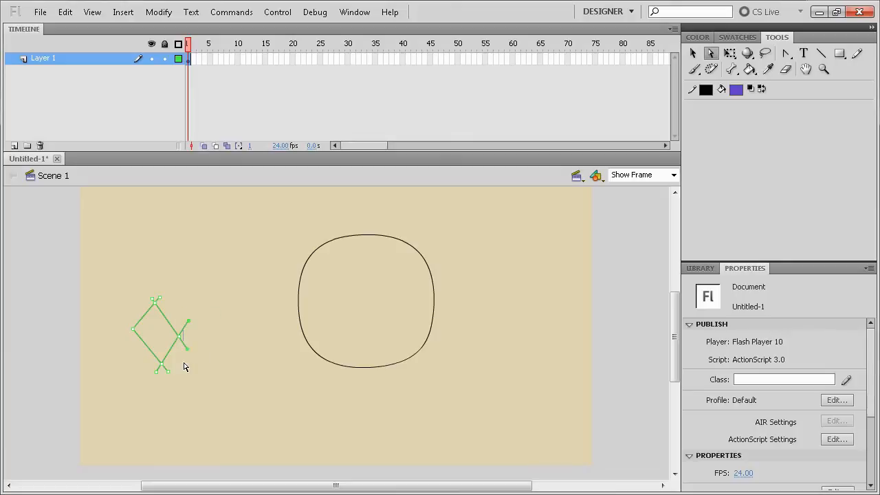
{"action": "key", "text": "Delete"}
{"action": "key", "text": "Delete"}
{"action": "left_click_drag", "start_coordinate": [139, 289], "coordinate": [163, 300]}
{"action": "key", "text": "Delete"}
Step: Nudge the small diamond's top corner point down and slightly right in large increments
{"action": "key", "text": "shift+Right"}
{"action": "key", "text": "shift+Right"}
{"action": "key", "text": "shift+Down"}
{"action": "key", "text": "shift+Down"}
{"action": "key", "text": "shift+Down"}
{"action": "key", "text": "shift+Left"}
Step: Move the small diamond's left corner point inward and adjust its bottom corner point to even out the shape
{"action": "left_click_drag", "start_coordinate": [126, 306], "coordinate": [135, 351]}
{"action": "key", "text": "shift+Right"}
{"action": "key", "text": "shift+Right"}
{"action": "key", "text": "shift+Right"}
{"action": "key", "text": "shift+Down"}
{"action": "key", "text": "shift+Left"}
{"action": "key", "text": "shift+Up"}
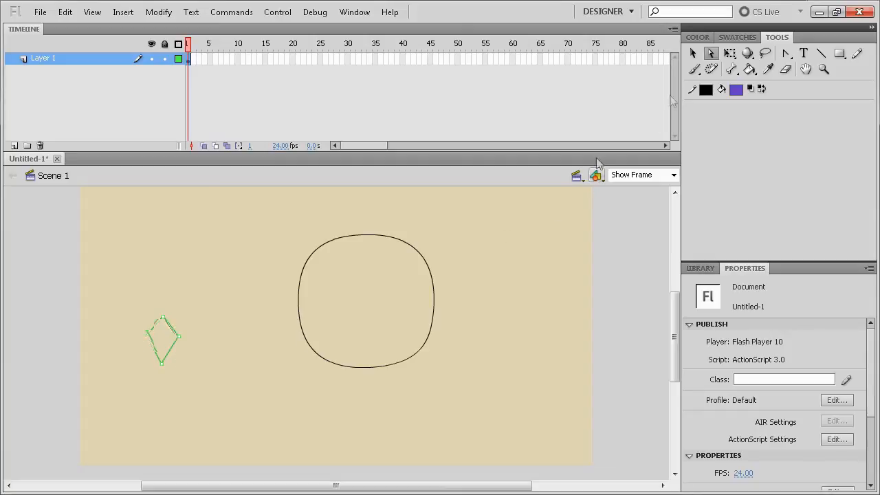
{"action": "key", "text": "shift+Right"}
{"action": "key", "text": "shift+Left"}
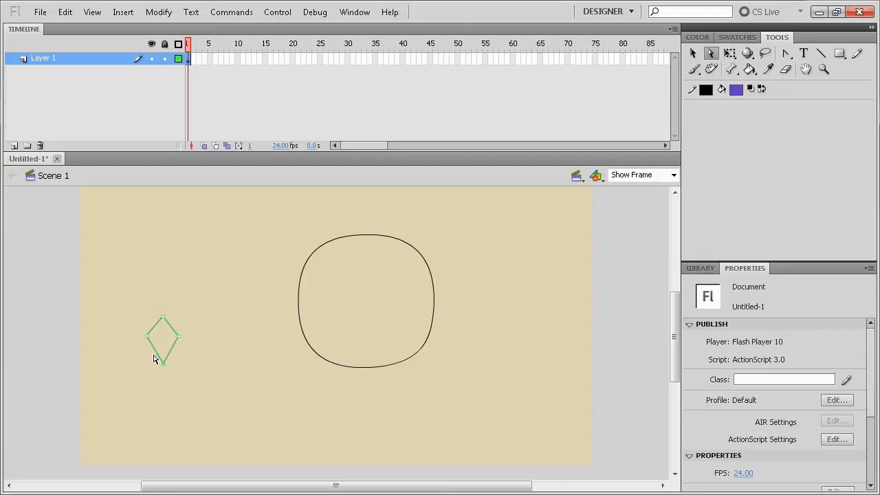
Step: Convert the small diamond's corner points to curves by pulling out handles with the Convert Anchor Point tool
{"action": "left_click", "coordinate": [786, 53]}
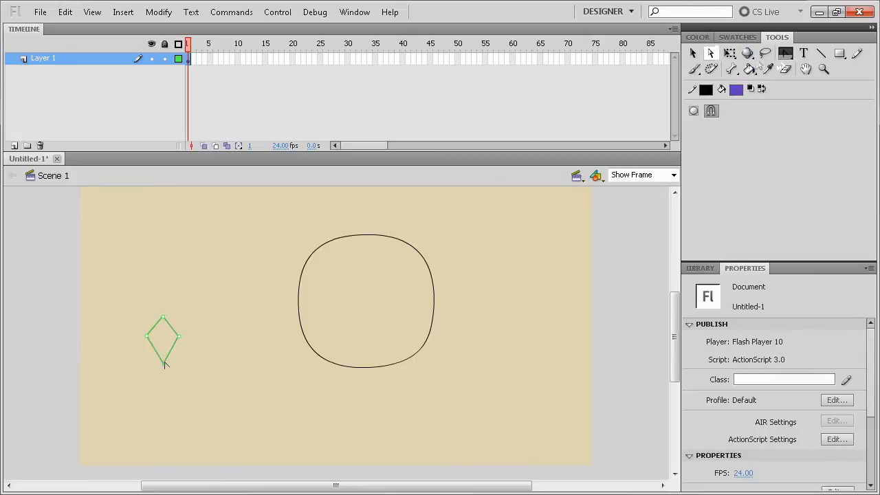
{"action": "left_click_drag", "start_coordinate": [163, 363], "coordinate": [178, 346]}
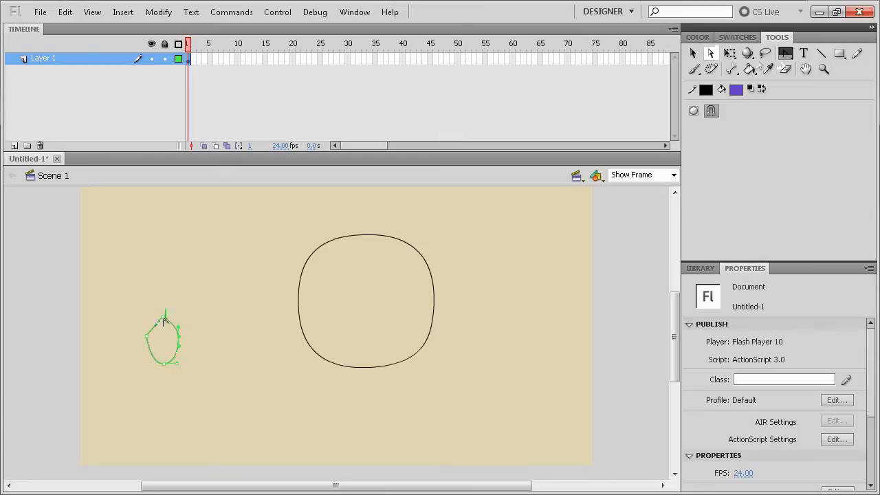
{"action": "key", "text": "c"}
{"action": "left_click_drag", "start_coordinate": [163, 318], "coordinate": [146, 317]}
{"action": "left_click", "coordinate": [147, 336]}
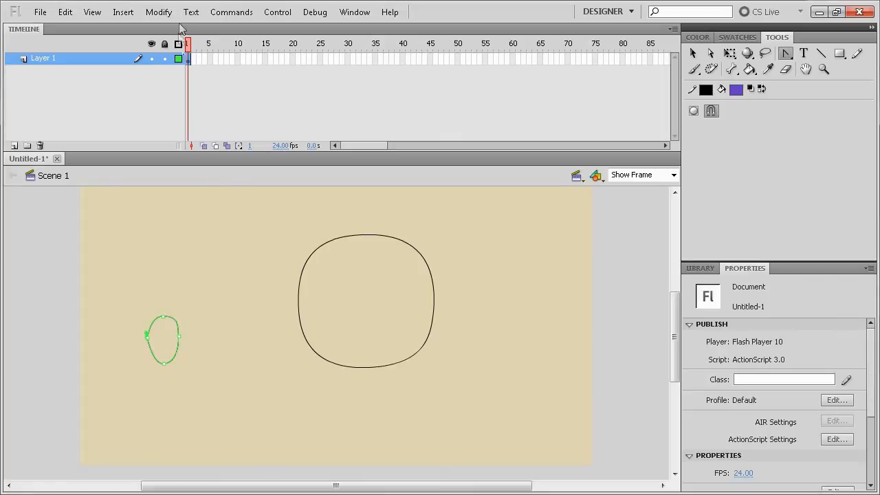
Step: Change Layer 1's outline color to red in its layer properties
{"action": "double_click", "coordinate": [177, 59]}
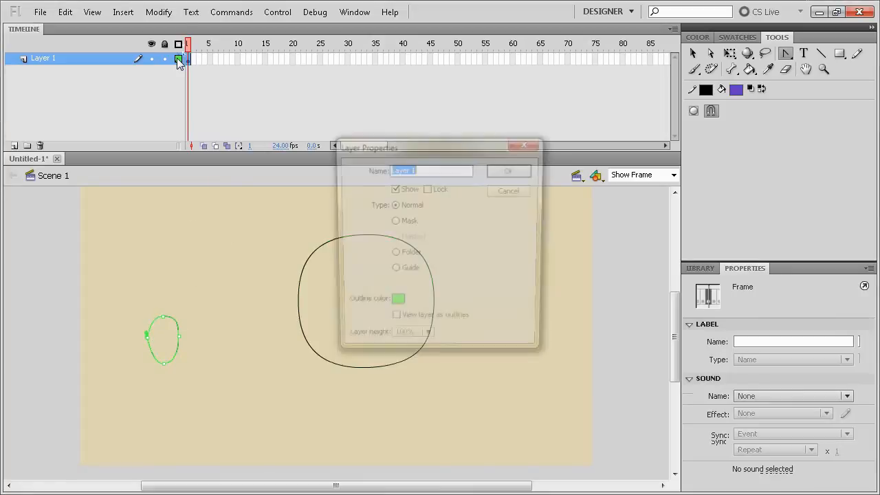
{"action": "left_click", "coordinate": [396, 306]}
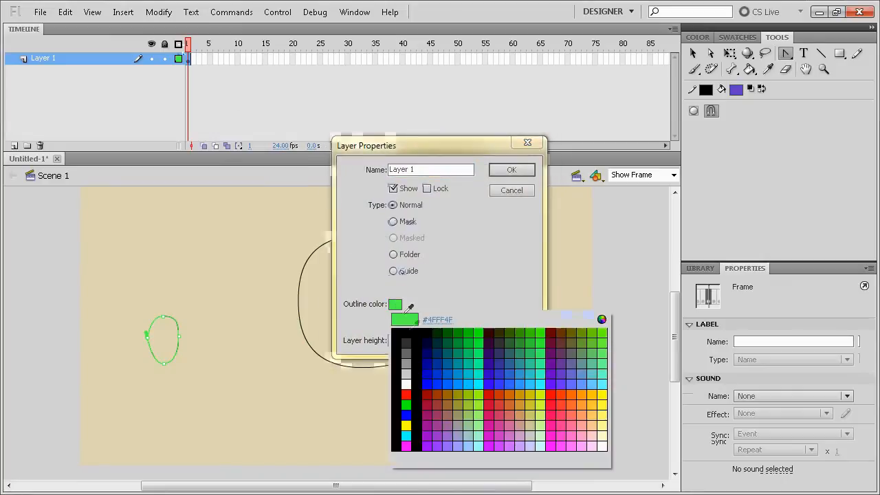
{"action": "left_click", "coordinate": [404, 396]}
{"action": "left_click", "coordinate": [511, 169]}
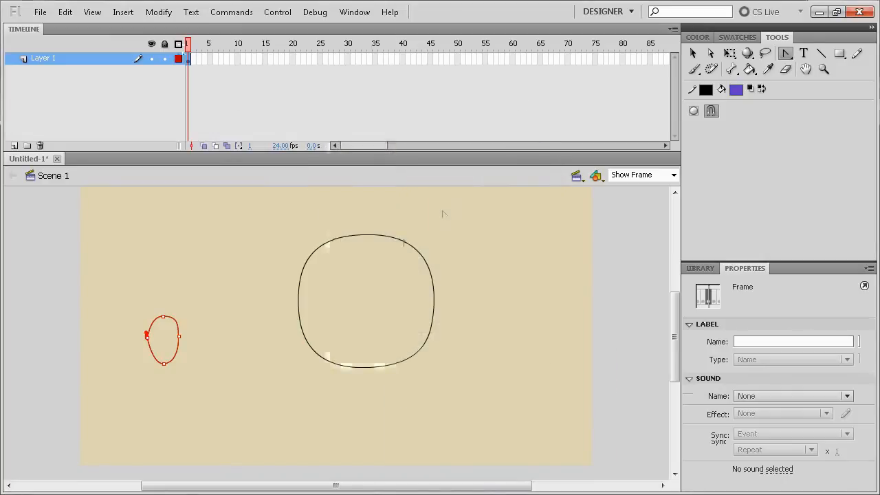
Step: Select both outlines to examine their anchor points and handles in the new outline color, and deselect them
{"action": "left_click", "coordinate": [302, 301]}
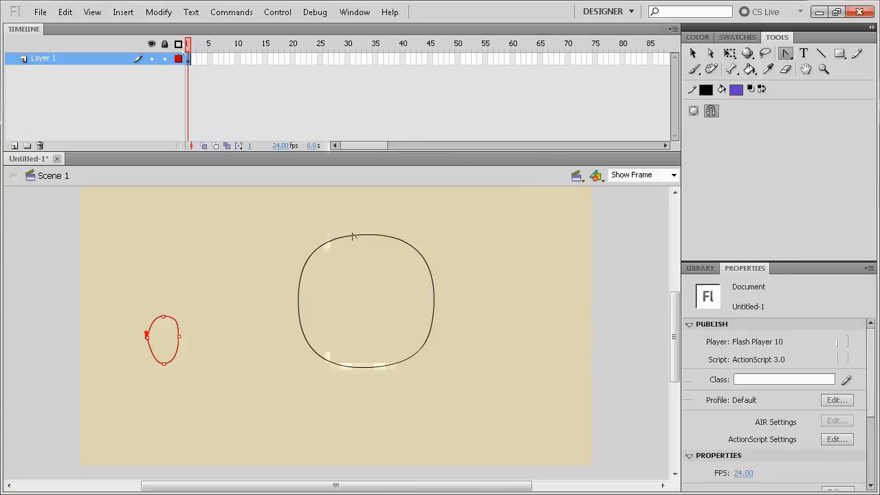
{"action": "left_click", "coordinate": [710, 53]}
{"action": "left_click_drag", "start_coordinate": [514, 246], "coordinate": [301, 462]}
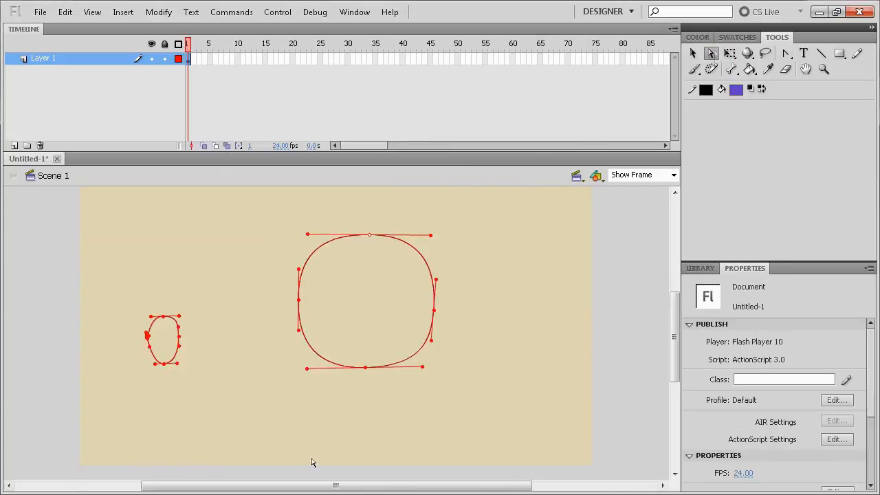
{"action": "left_click", "coordinate": [242, 412]}
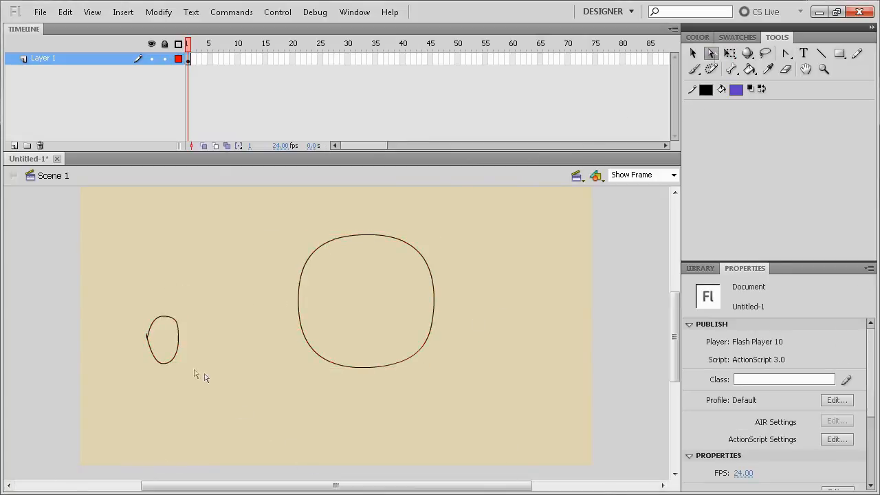
Step: Magnify the small outline to 200% and delete the stray spur at its left anchor point
{"action": "left_click", "coordinate": [147, 337]}
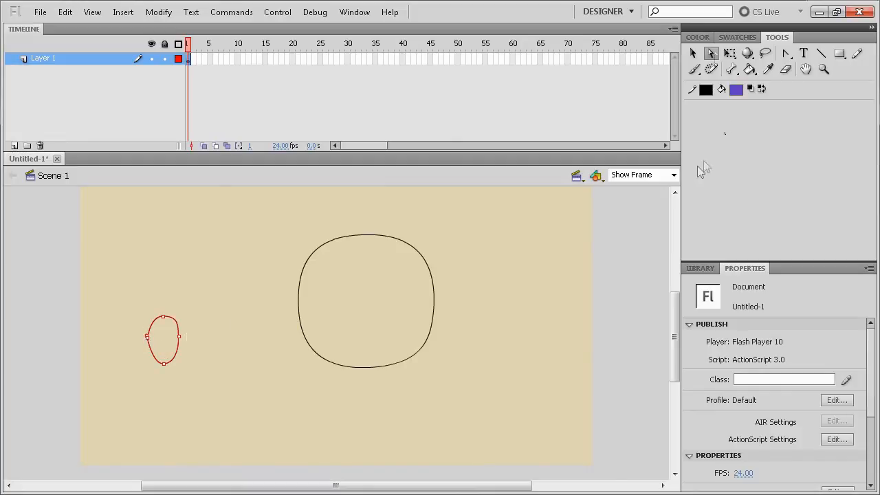
{"action": "left_click", "coordinate": [673, 175]}
{"action": "left_click", "coordinate": [640, 241]}
{"action": "left_click_drag", "start_coordinate": [34, 334], "coordinate": [426, 301]}
{"action": "left_click_drag", "start_coordinate": [375, 291], "coordinate": [409, 324]}
{"action": "key", "text": "Delete"}
Step: Reset the small outline's left anchor point to a corner, and pull out new vertical handles to smooth it
{"action": "left_click", "coordinate": [786, 53]}
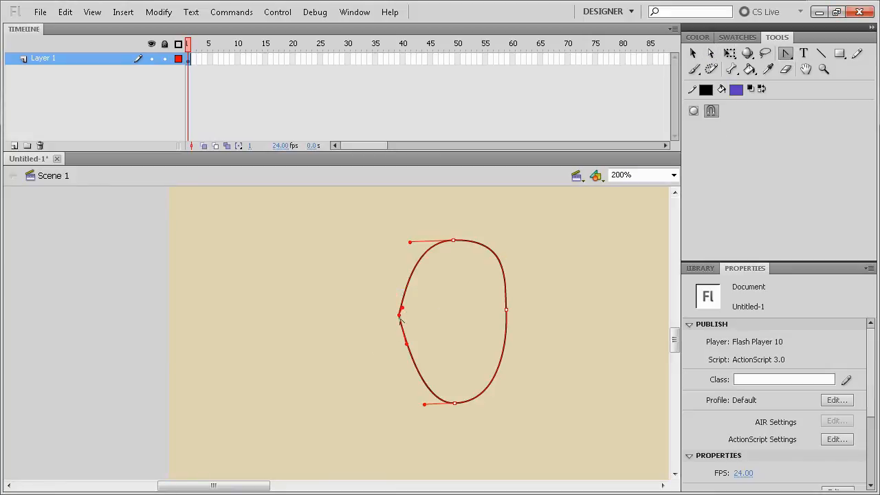
{"action": "left_click", "coordinate": [400, 315]}
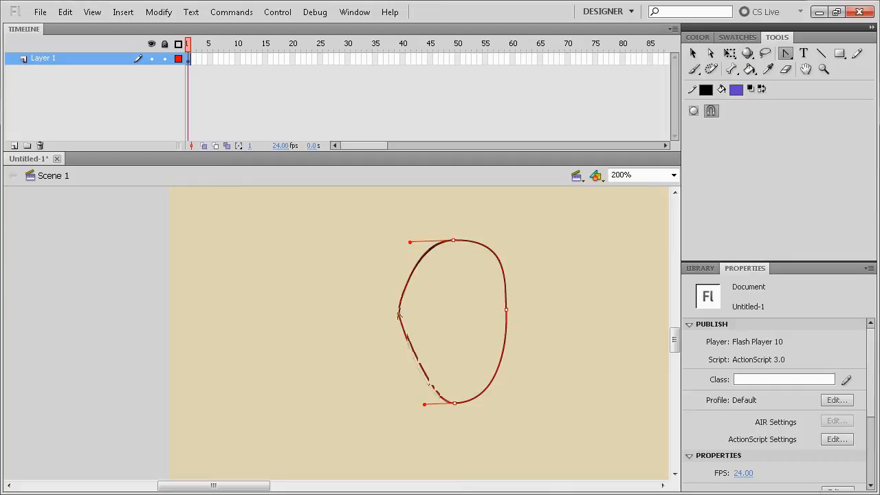
{"action": "left_click_drag", "start_coordinate": [401, 317], "coordinate": [399, 270]}
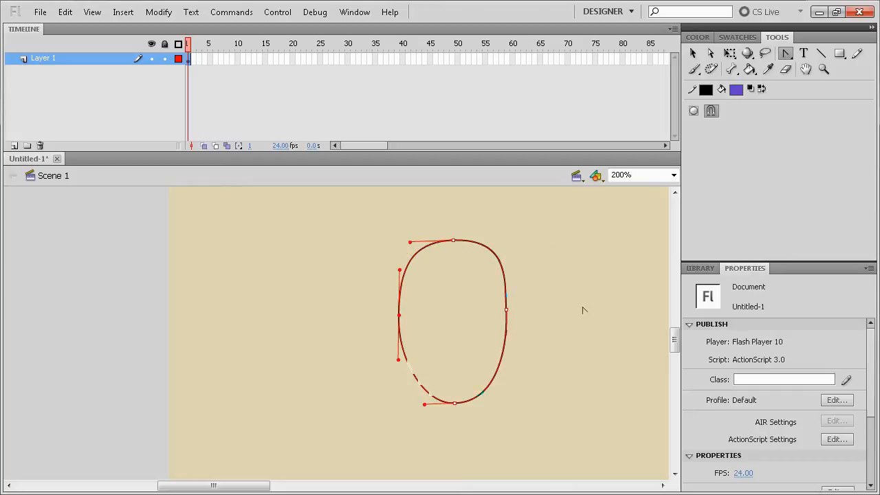
Step: Move the small outline's right side slightly inward and adjust its right anchor point's lower handle
{"action": "left_click", "coordinate": [674, 175]}
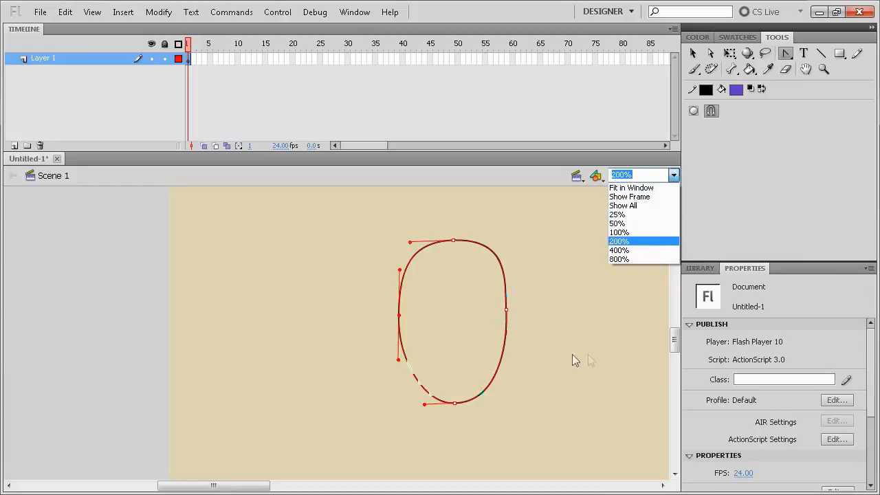
{"action": "left_click", "coordinate": [600, 358]}
{"action": "key", "text": "a"}
{"action": "left_click", "coordinate": [500, 347]}
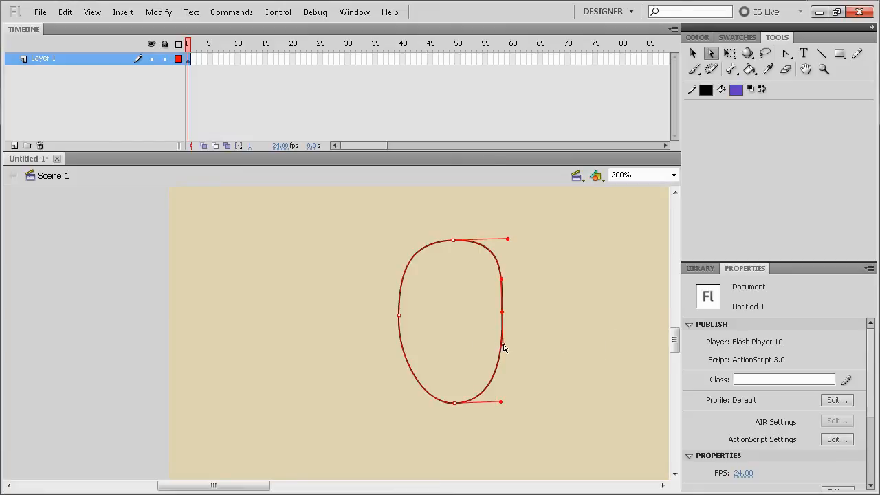
{"action": "left_click_drag", "start_coordinate": [504, 347], "coordinate": [507, 338]}
Step: Reselect the small outline's right anchor point and reshape that side with a slight inward dent
{"action": "left_click", "coordinate": [556, 351]}
{"action": "left_click_drag", "start_coordinate": [593, 348], "coordinate": [488, 327]}
{"action": "key", "text": "Down"}
{"action": "key", "text": "Down"}
{"action": "key", "text": "Delete"}
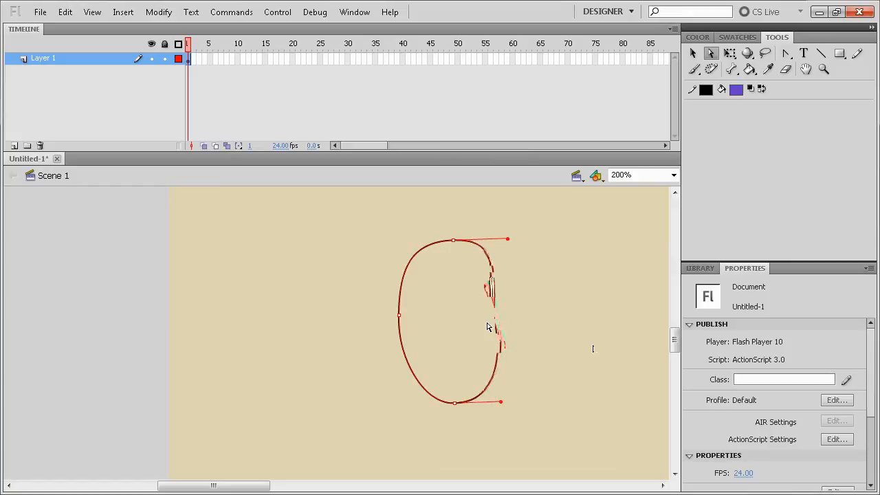
Step: Deselect the small outline and return the stage magnification to Show Frame
{"action": "left_click", "coordinate": [556, 291]}
{"action": "left_click_drag", "start_coordinate": [184, 493], "coordinate": [229, 492]}
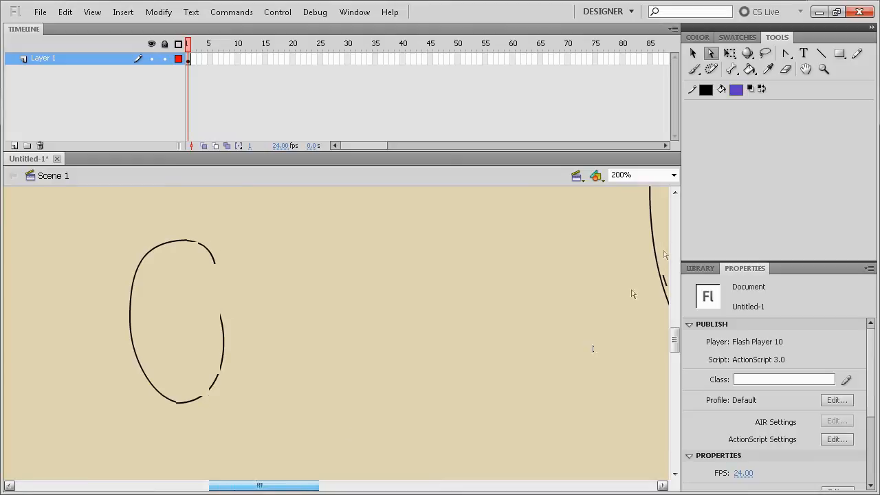
{"action": "left_click", "coordinate": [675, 176]}
{"action": "left_click", "coordinate": [630, 196]}
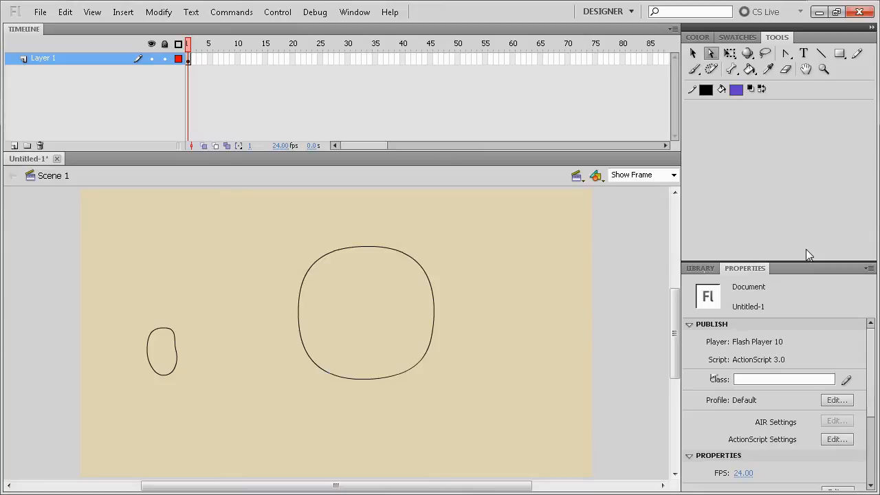
Step: Try drawing two overlapping green-filled rectangles with black outlines beside the large rounded outline, and undo both
{"action": "left_click", "coordinate": [839, 52]}
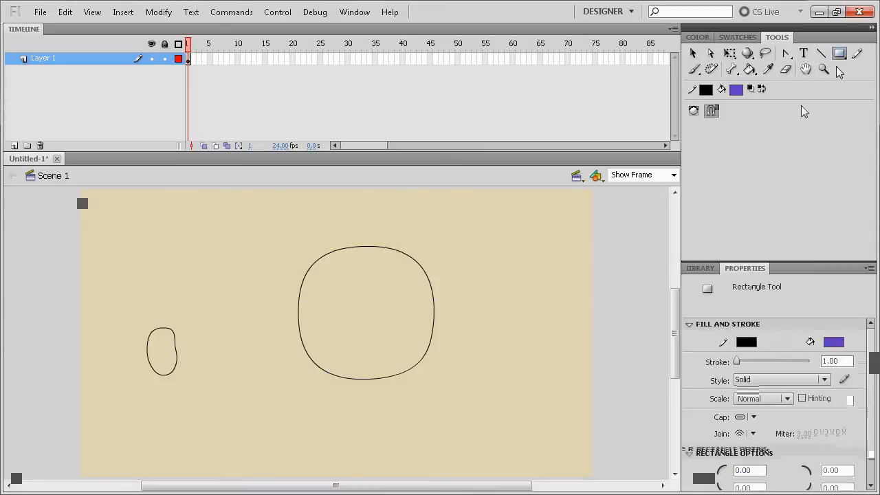
{"action": "left_click", "coordinate": [737, 90]}
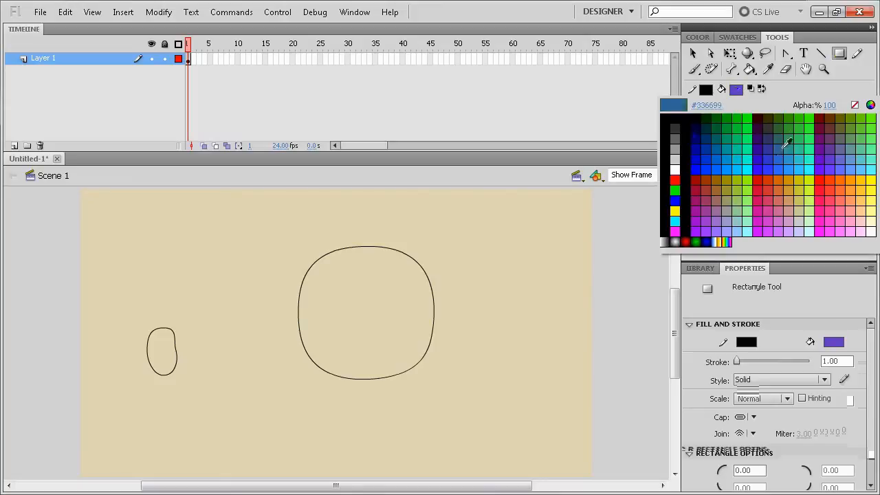
{"action": "left_click", "coordinate": [795, 122]}
{"action": "left_click_drag", "start_coordinate": [494, 227], "coordinate": [562, 291]}
{"action": "left_click_drag", "start_coordinate": [509, 267], "coordinate": [584, 428]}
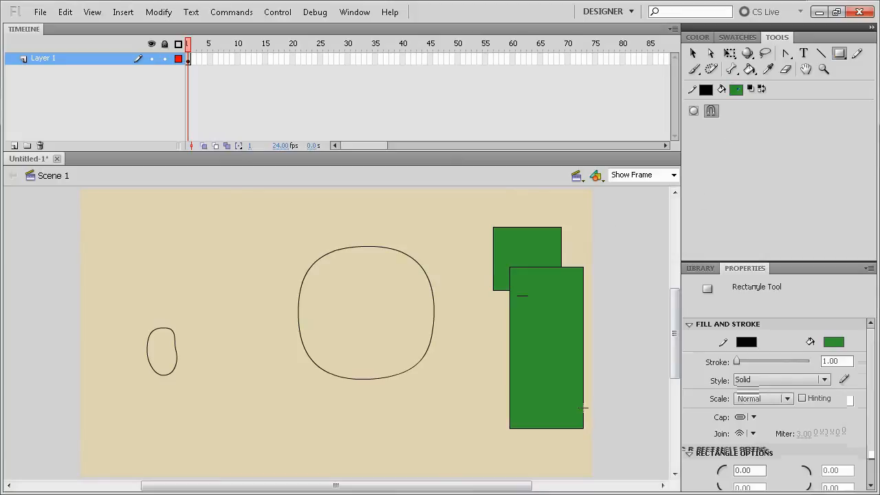
{"action": "key", "text": "ctrl+z"}
{"action": "key", "text": "ctrl+z"}
Step: Set the stroke to no color, try a green rectangle without an outline beside the large rounded shape, and undo it
{"action": "left_click", "coordinate": [705, 92]}
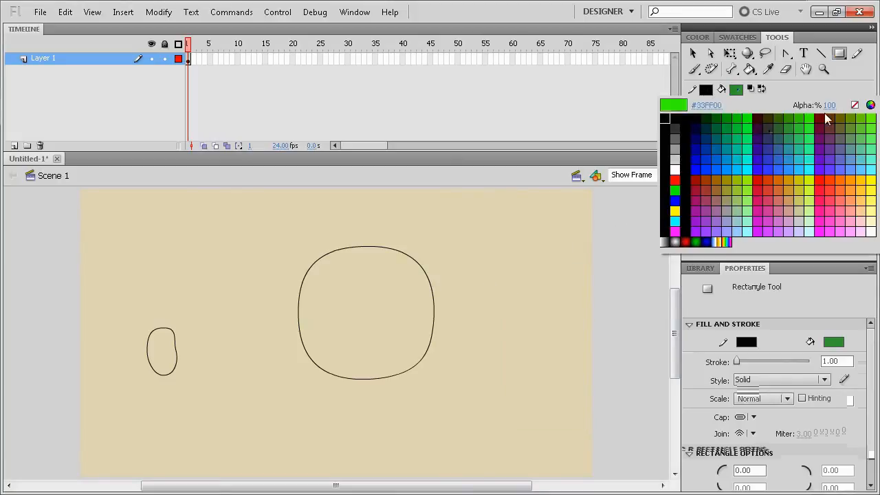
{"action": "left_click", "coordinate": [855, 105]}
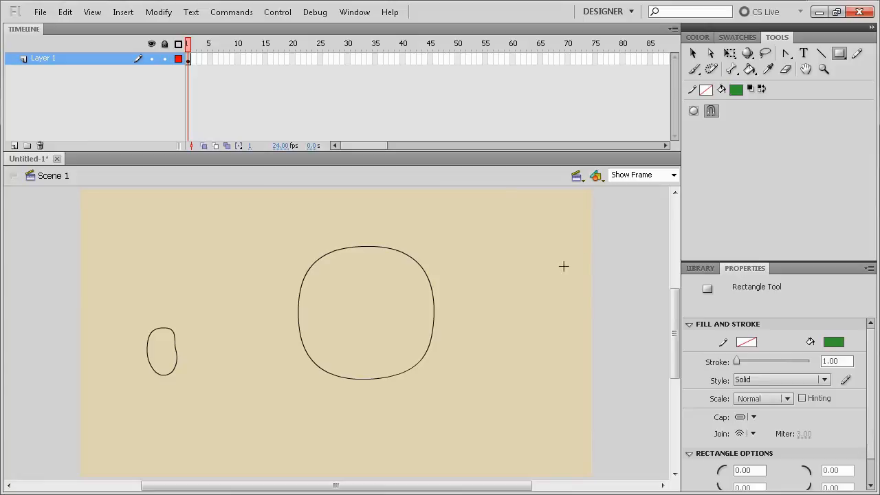
{"action": "left_click", "coordinate": [705, 90]}
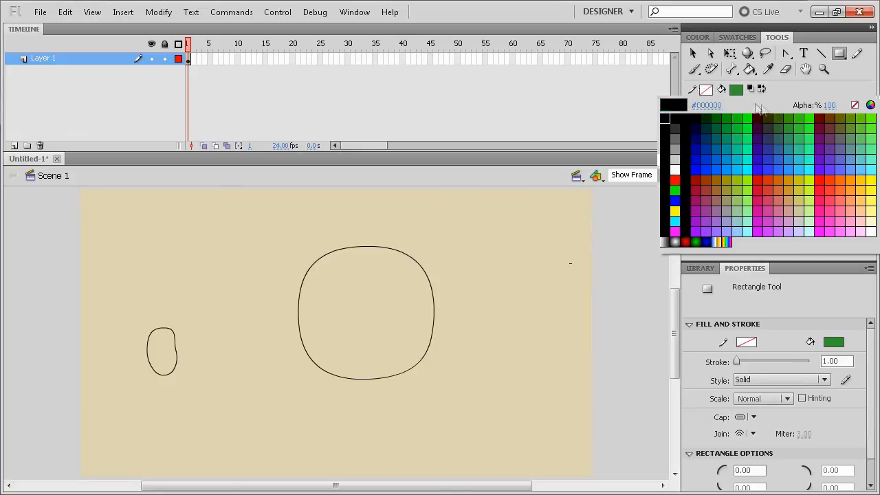
{"action": "left_click", "coordinate": [859, 108]}
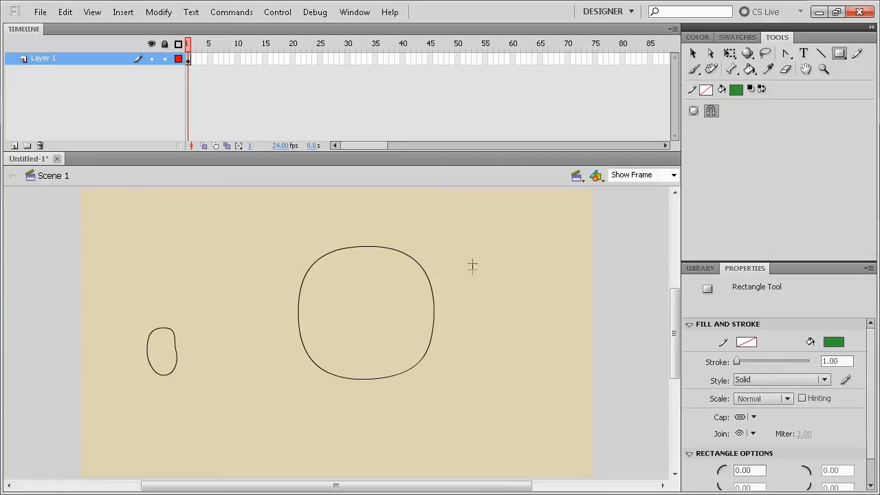
{"action": "left_click_drag", "start_coordinate": [459, 216], "coordinate": [553, 328]}
{"action": "key", "text": "ctrl+z"}
Step: Set the fill to no color, try a rectangle with only an olive-green stroke, and undo it
{"action": "left_click", "coordinate": [736, 90]}
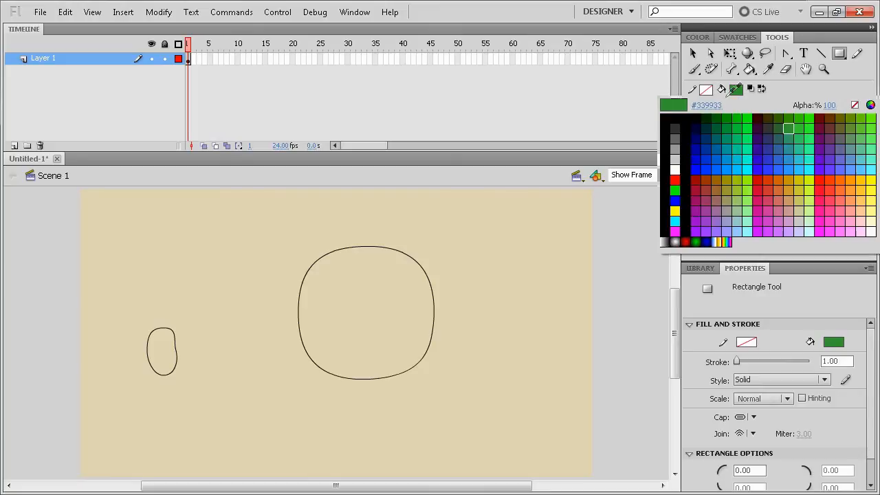
{"action": "left_click", "coordinate": [865, 108]}
{"action": "left_click", "coordinate": [736, 90]}
{"action": "left_click", "coordinate": [865, 107]}
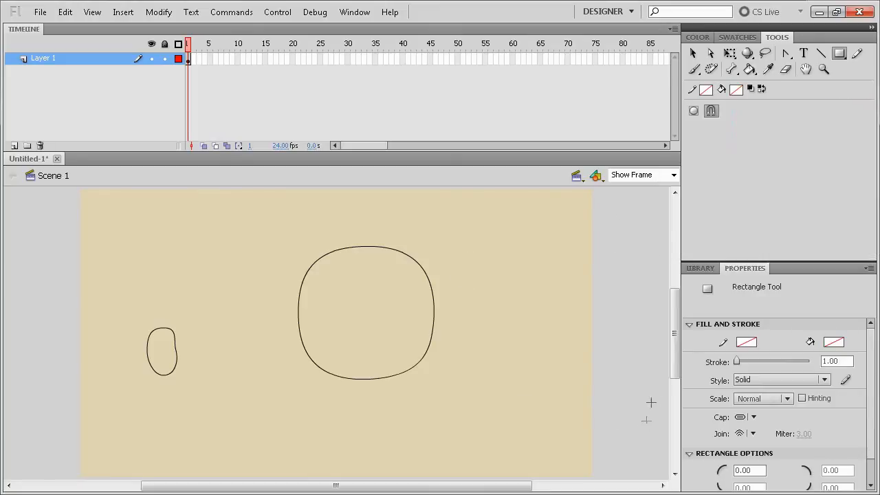
{"action": "left_click", "coordinate": [706, 90]}
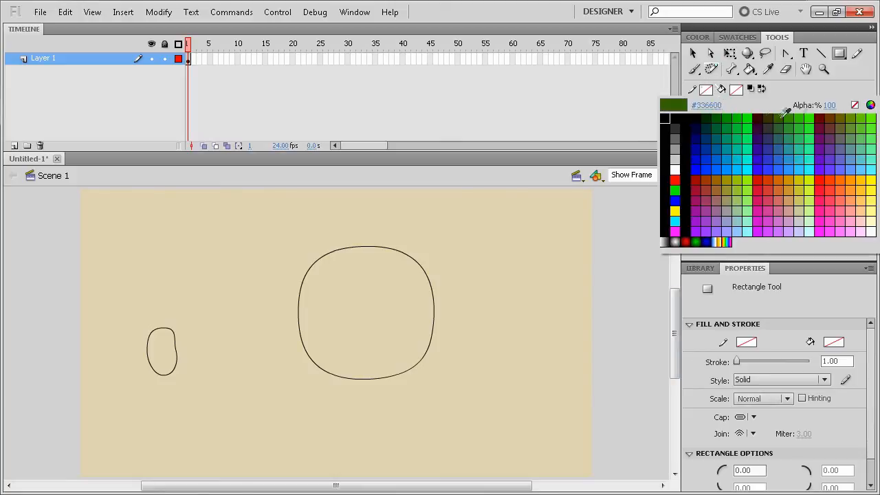
{"action": "left_click", "coordinate": [855, 112]}
{"action": "left_click_drag", "start_coordinate": [508, 235], "coordinate": [548, 347]}
{"action": "key", "text": "ctrl+z"}
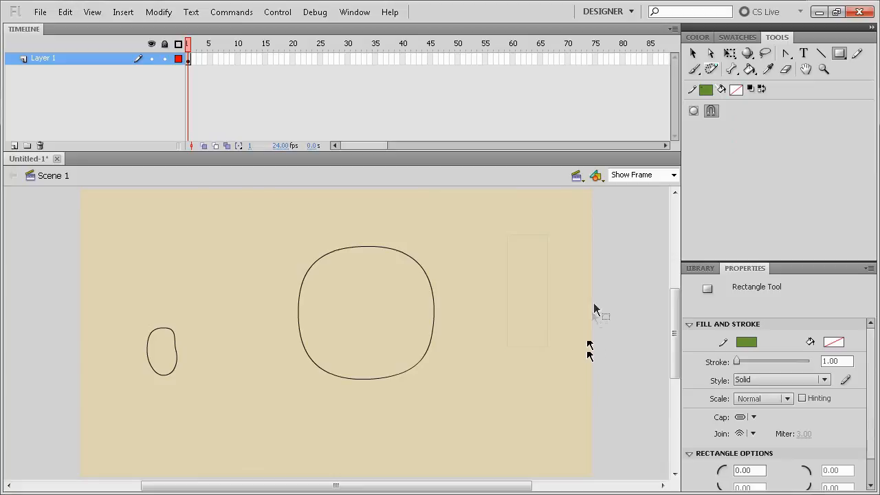
Step: Set the stroke color to #CC0000, try an unfilled rectangle beside the large rounded outline, and undo it
{"action": "left_click", "coordinate": [706, 90]}
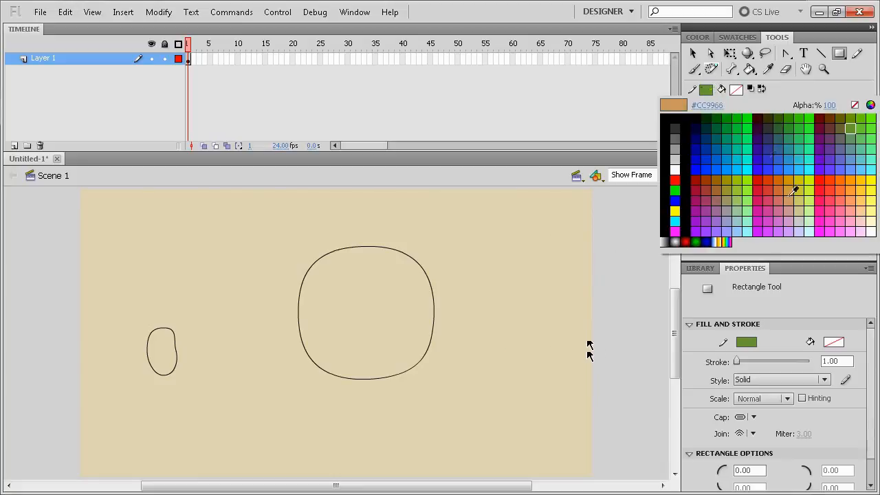
{"action": "left_click", "coordinate": [763, 172]}
{"action": "left_click_drag", "start_coordinate": [500, 201], "coordinate": [621, 301]}
{"action": "key", "text": "ctrl+z"}
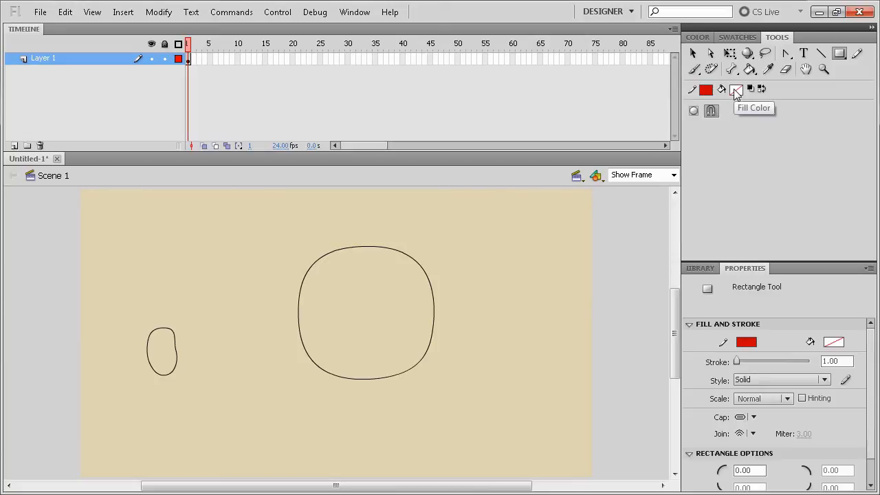
Step: Set the fill color to dark green and draw a red-outlined square beside the large rounded outline
{"action": "left_click", "coordinate": [735, 91]}
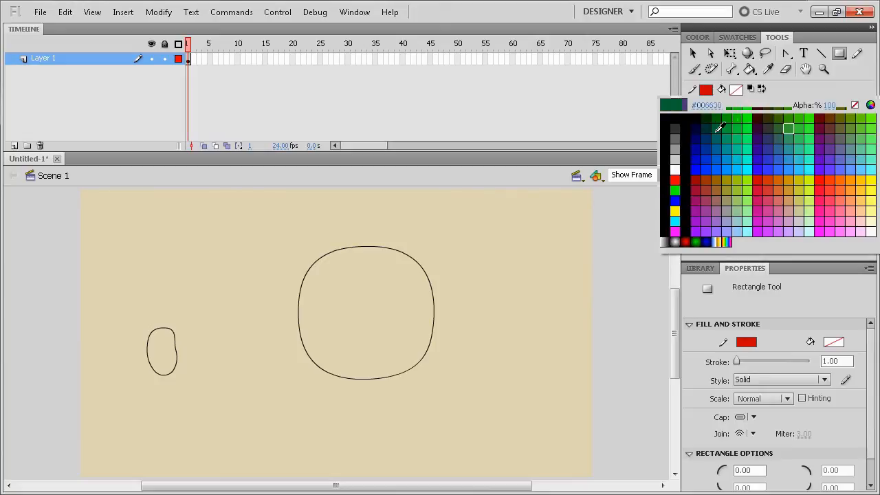
{"action": "left_click", "coordinate": [733, 123]}
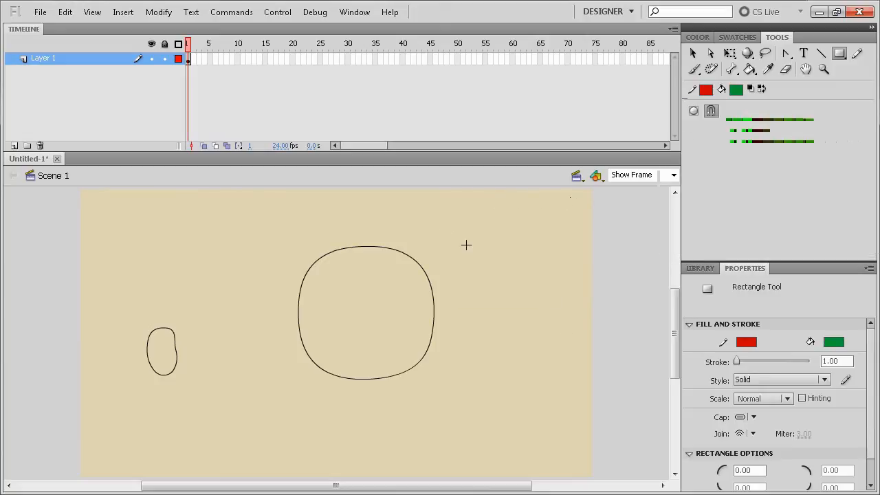
{"action": "left_click_drag", "start_coordinate": [447, 229], "coordinate": [569, 351]}
Step: Select all shapes at 100% magnification with the Subselection tool, try a new stroke color, change it to #3399FF, and deselect them
{"action": "left_click", "coordinate": [694, 53]}
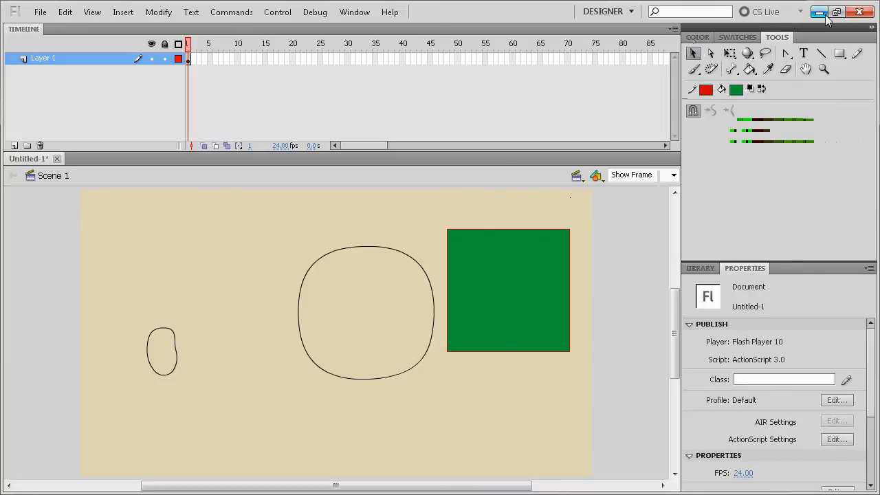
{"action": "left_click", "coordinate": [710, 53]}
{"action": "left_click", "coordinate": [674, 174]}
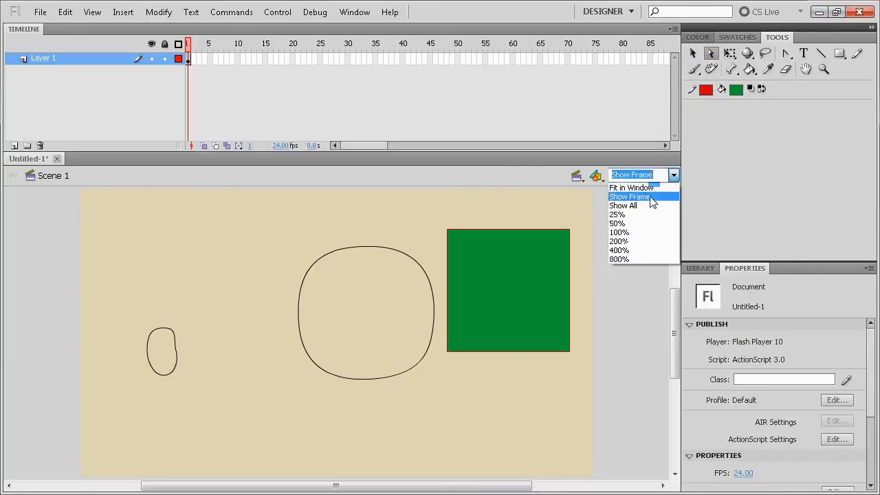
{"action": "left_click", "coordinate": [623, 233]}
{"action": "left_click_drag", "start_coordinate": [596, 246], "coordinate": [298, 285]}
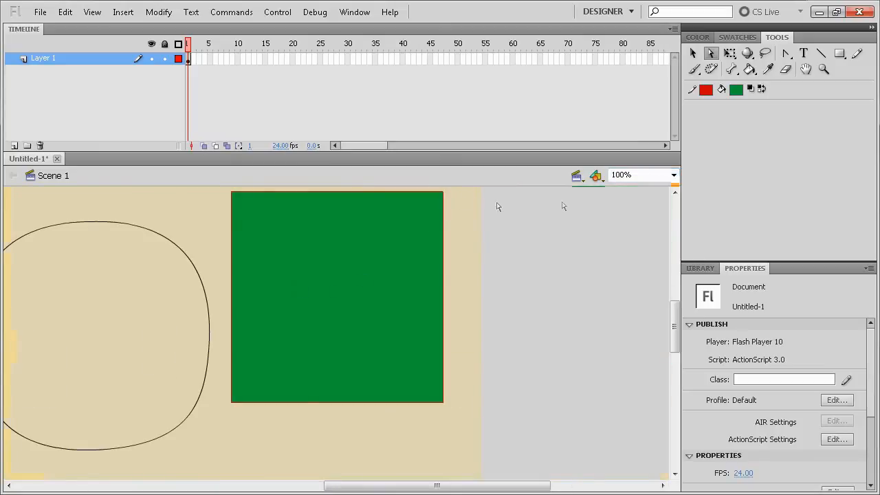
{"action": "left_click", "coordinate": [444, 287]}
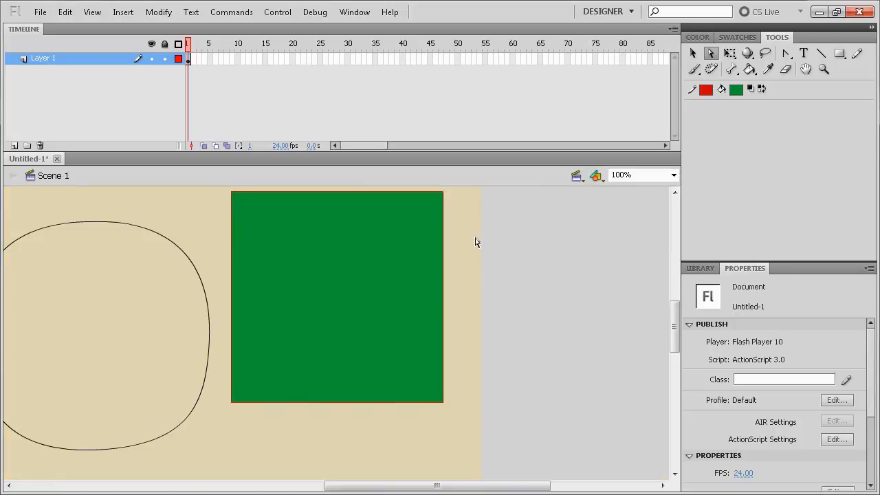
{"action": "scroll", "coordinate": [489, 275], "scroll_direction": "down", "scroll_amount": 3}
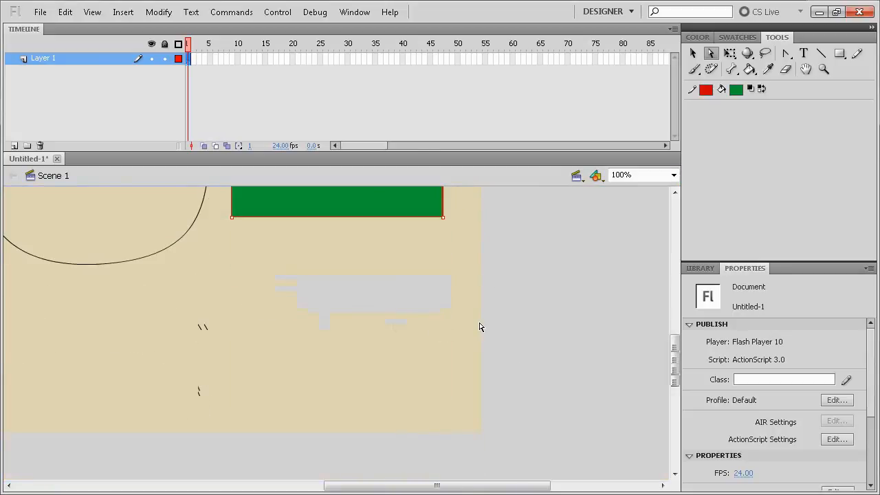
{"action": "scroll", "coordinate": [481, 323], "scroll_direction": "up", "scroll_amount": 3}
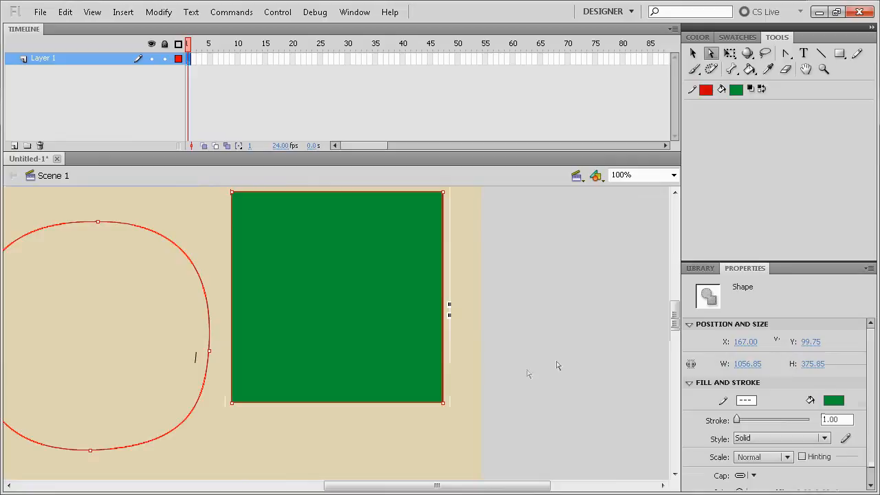
{"action": "left_click", "coordinate": [708, 89]}
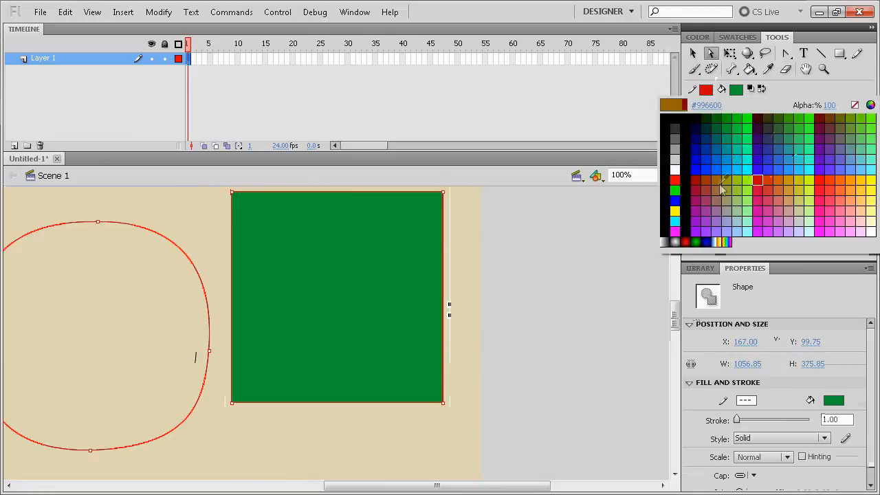
{"action": "left_click", "coordinate": [720, 182]}
{"action": "left_click", "coordinate": [705, 89]}
{"action": "left_click", "coordinate": [793, 175]}
{"action": "left_click", "coordinate": [523, 275]}
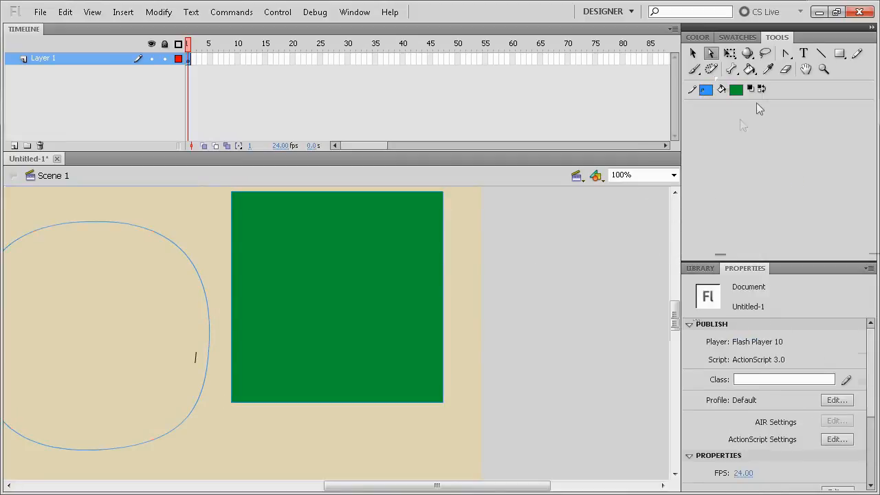
Step: Select all shapes, recolor their strokes bright red, and clear the selection
{"action": "key", "text": "ctrl+a"}
{"action": "left_click", "coordinate": [705, 90]}
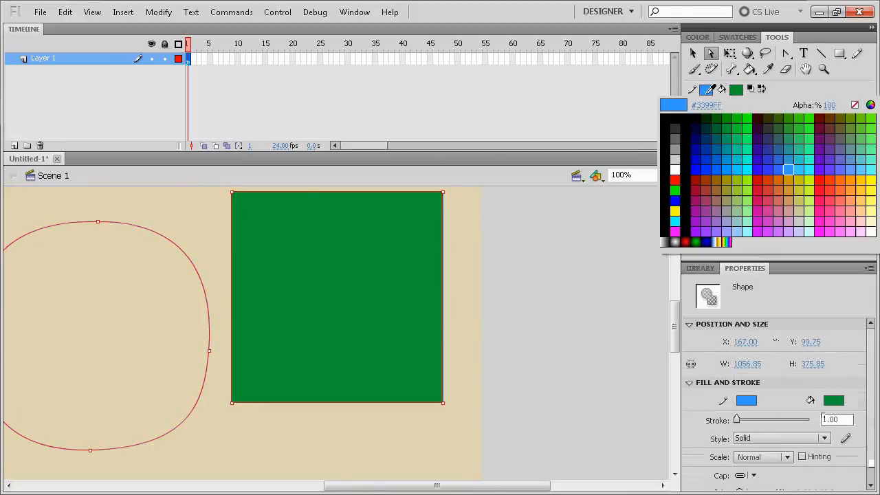
{"action": "left_click", "coordinate": [675, 180]}
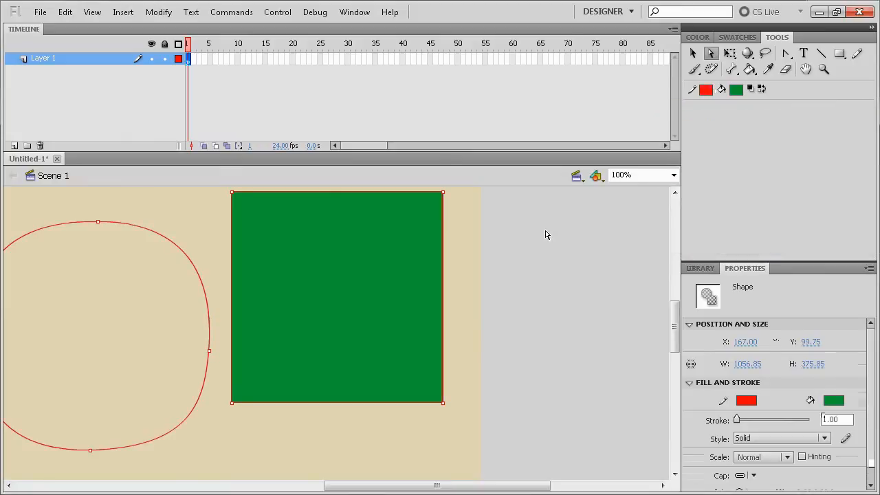
{"action": "left_click", "coordinate": [548, 237]}
Step: Reselect all shapes and try other fill colors on the square, including pale blue and olive
{"action": "key", "text": "ctrl+a"}
{"action": "left_click", "coordinate": [739, 89]}
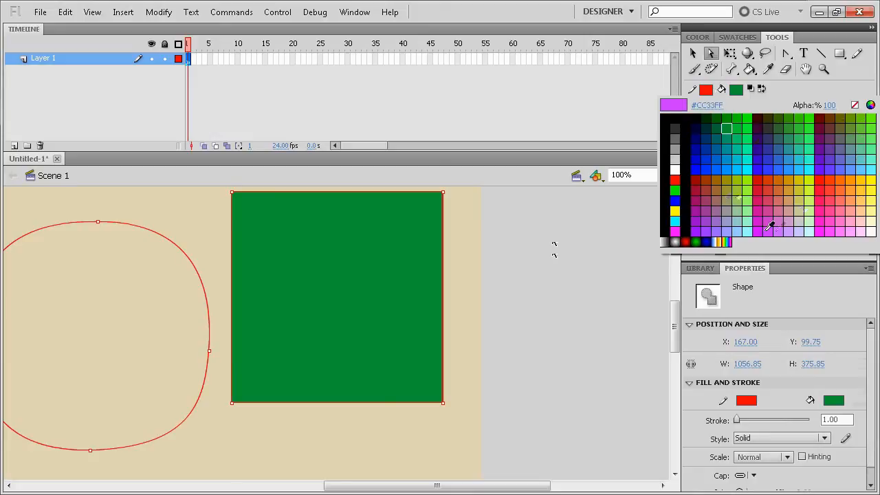
{"action": "left_click", "coordinate": [813, 229]}
{"action": "left_click", "coordinate": [736, 89]}
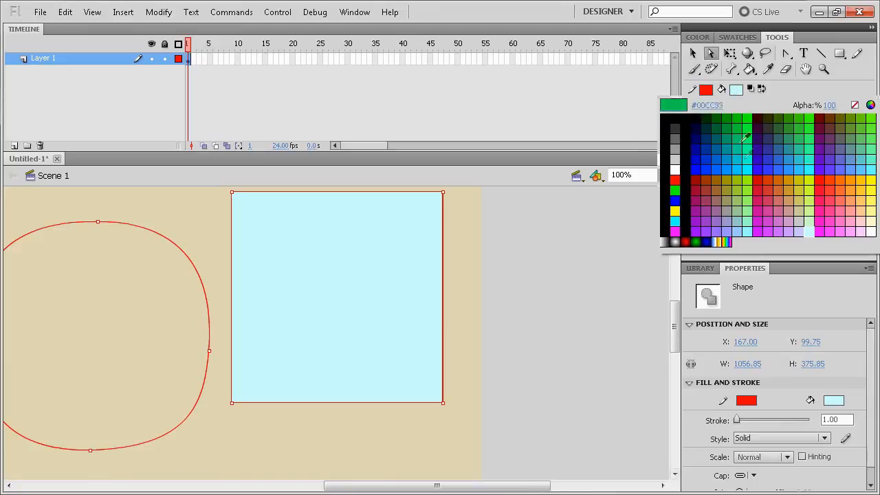
{"action": "left_click", "coordinate": [749, 226]}
{"action": "left_click", "coordinate": [736, 90]}
{"action": "left_click", "coordinate": [682, 206]}
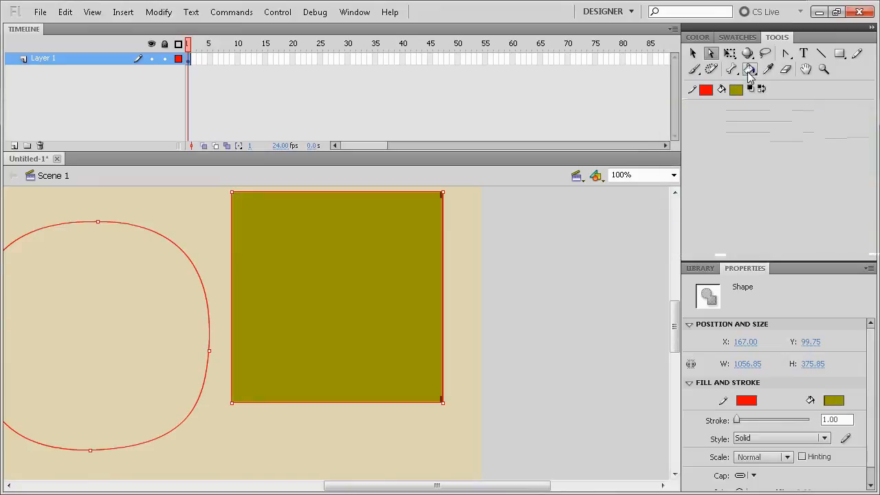
Step: Set the square's fill to a very dark brown, restore the Show Frame magnification, and deselect all shapes
{"action": "left_click", "coordinate": [740, 92]}
{"action": "left_click", "coordinate": [765, 122]}
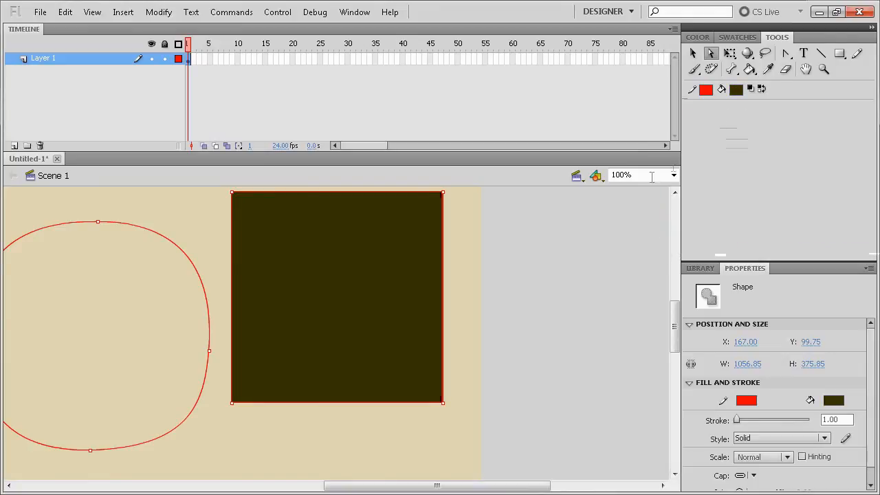
{"action": "left_click", "coordinate": [677, 175]}
{"action": "left_click", "coordinate": [627, 197]}
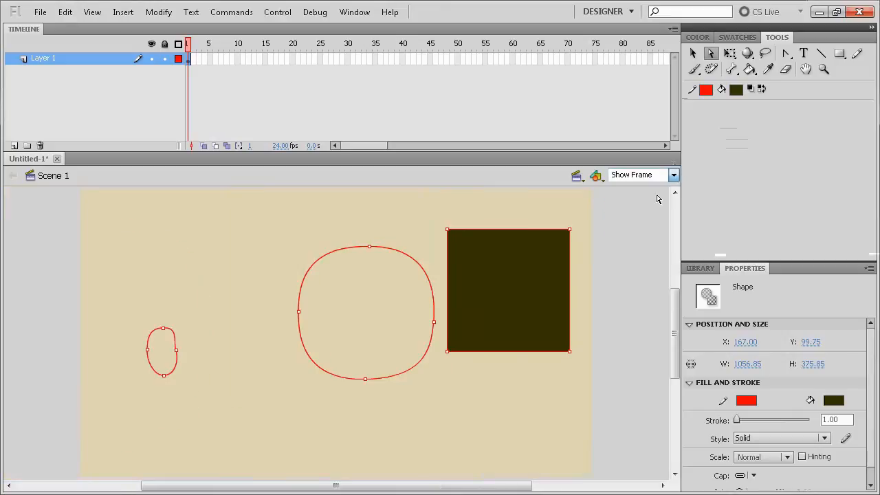
{"action": "left_click", "coordinate": [619, 249]}
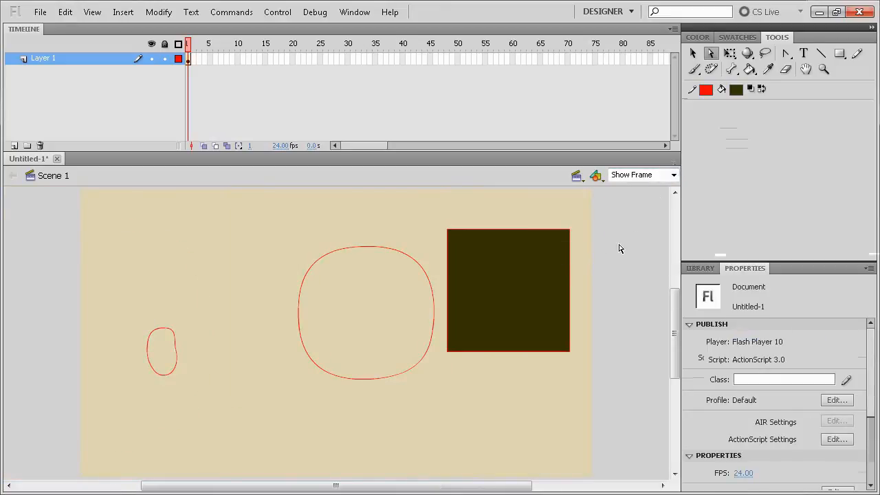